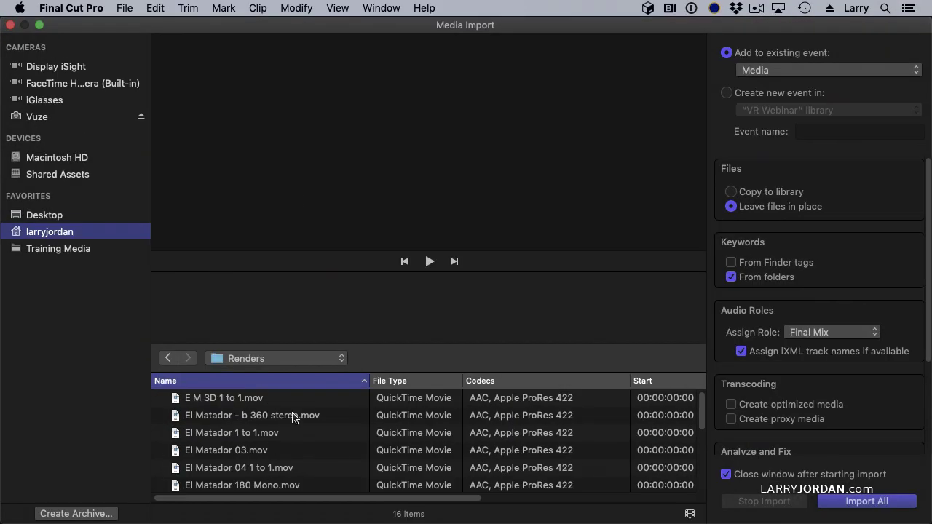
# Step: Import the El Matador 1 to 1 movie into the Media event
pyautogui.scroll(-3, 293, 417)
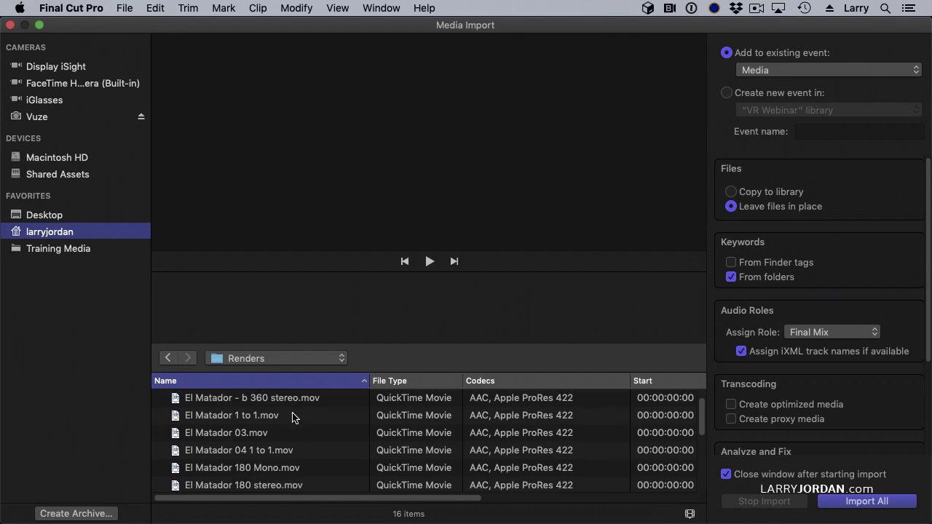
pyautogui.scroll(1, 293, 417)
pyautogui.click(291, 416)
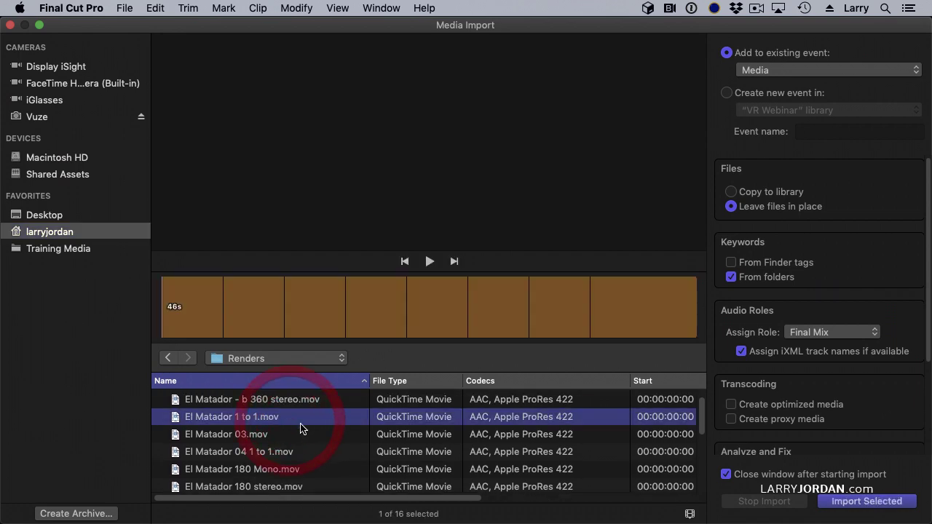
pyautogui.click(865, 502)
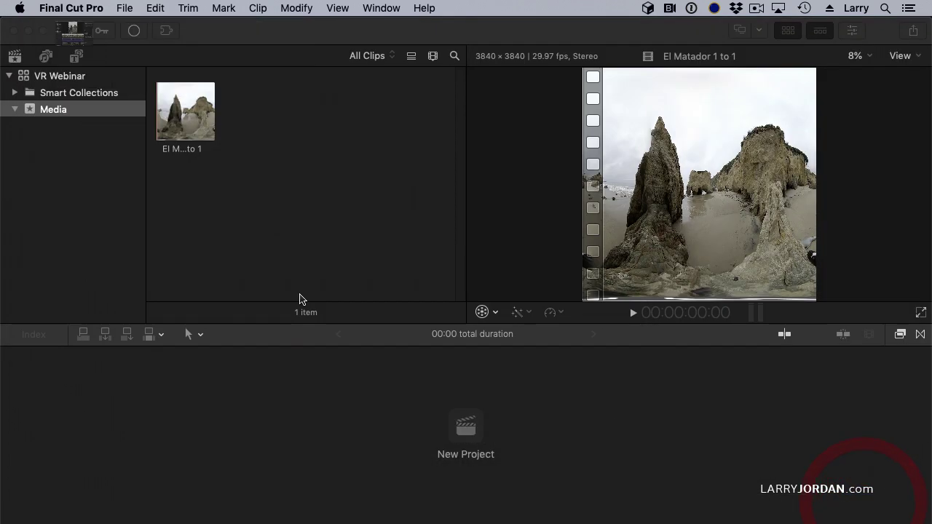
# Step: Import El Matador Stereo HQ into the same event
pyautogui.click(309, 179)
pyautogui.press('super+i')
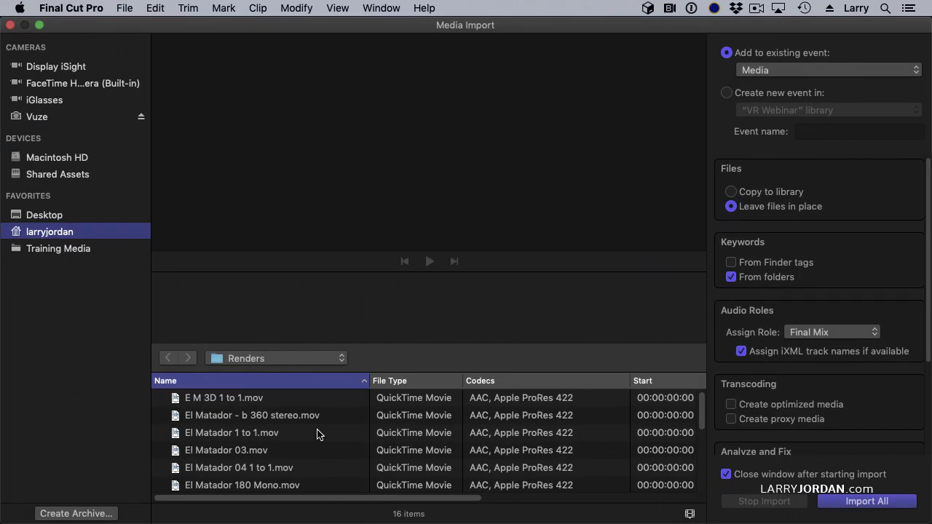
pyautogui.scroll(-5, 317, 435)
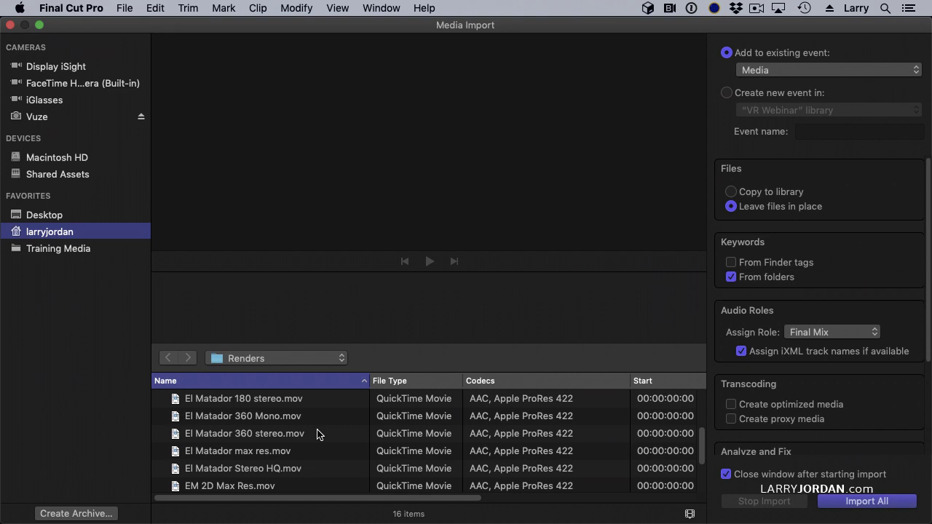
pyautogui.click(220, 470)
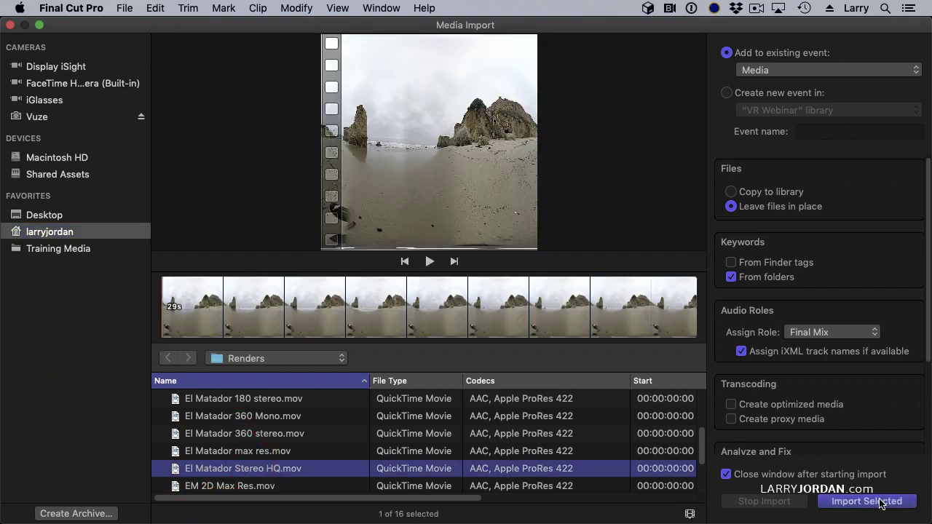
pyautogui.click(866, 501)
pyautogui.click(274, 172)
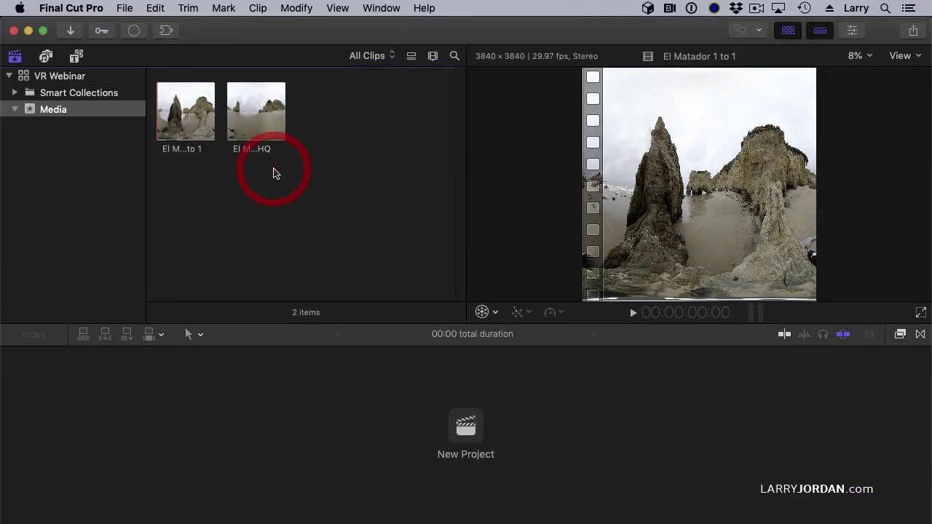
# Step: Create a 360° project named VR (3840x1920, 30p) and show the browser as a list
pyautogui.press('super+n')
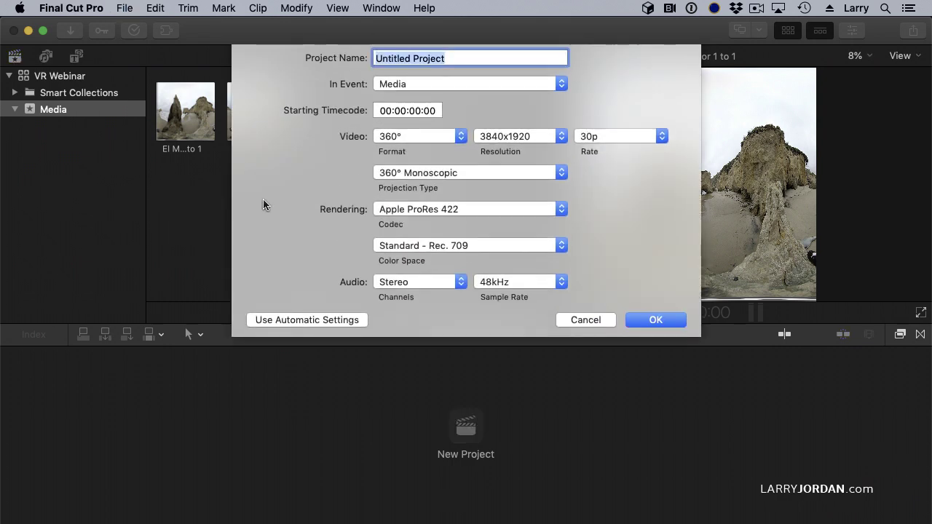
pyautogui.write('VR')
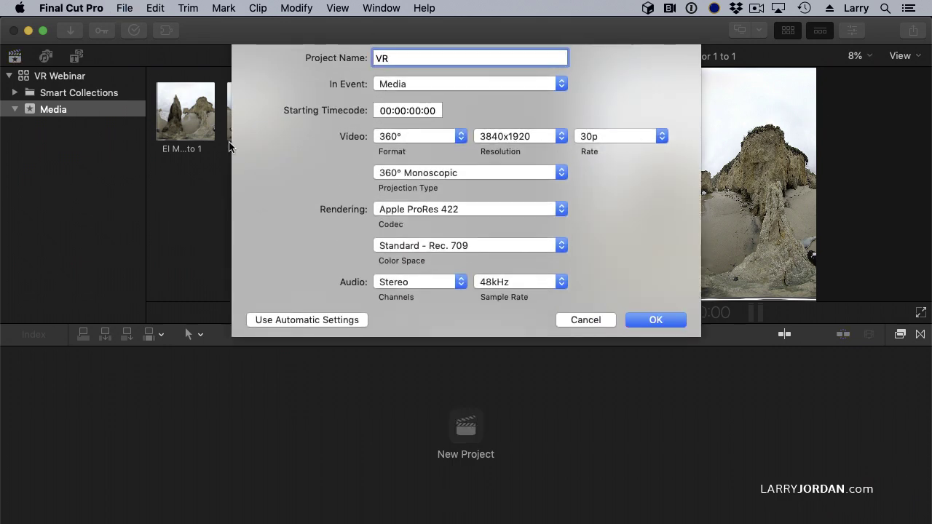
pyautogui.click(654, 320)
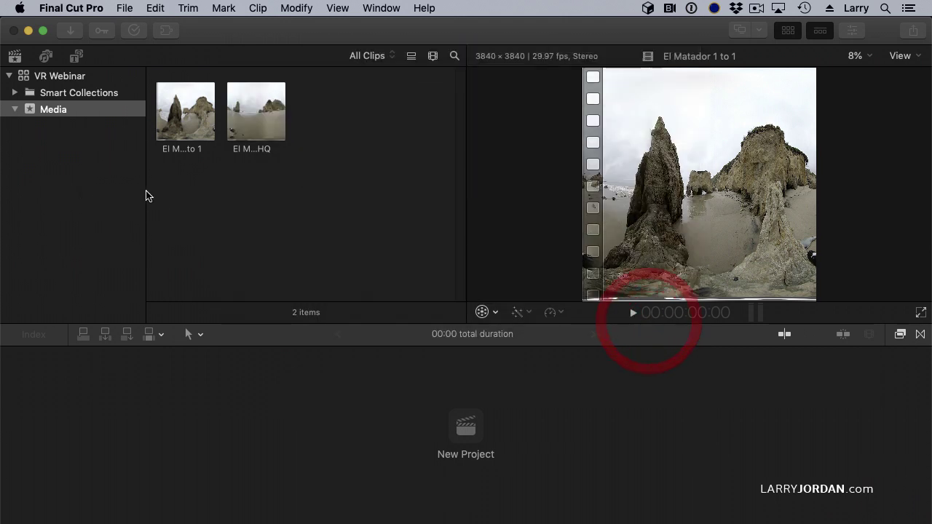
pyautogui.click(200, 141)
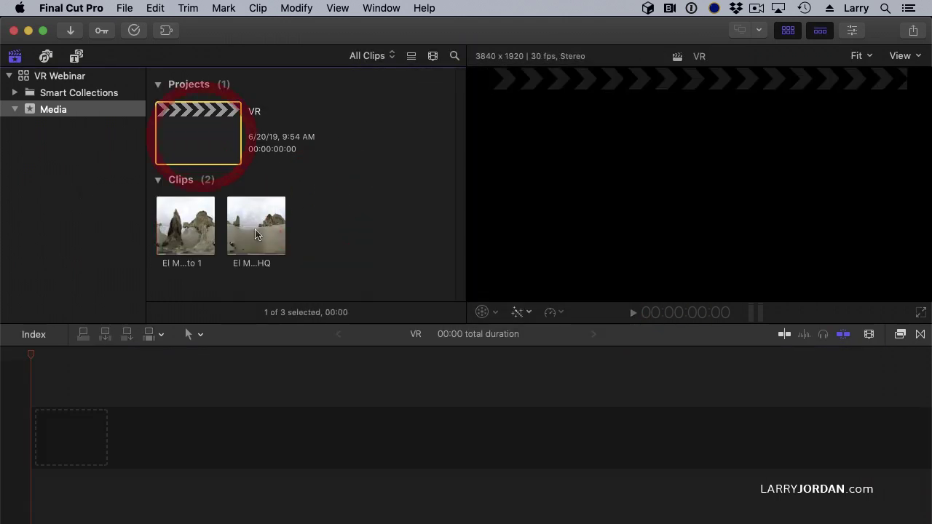
pyautogui.click(411, 56)
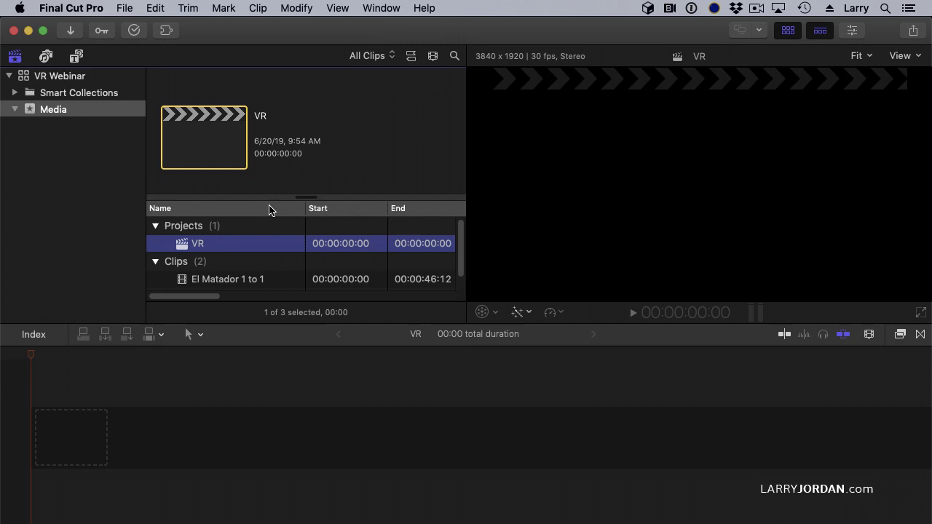
# Step: Add El Matador 1 to 1 to the VR timeline, followed by El Matador Stereo HQ
pyautogui.scroll(-1, 233, 255)
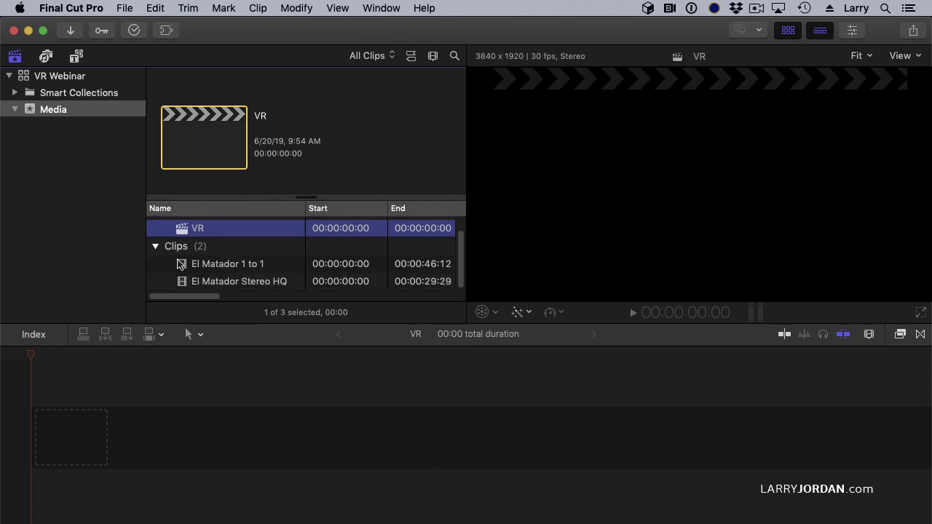
pyautogui.moveTo(182, 267); pyautogui.dragTo(93, 430)
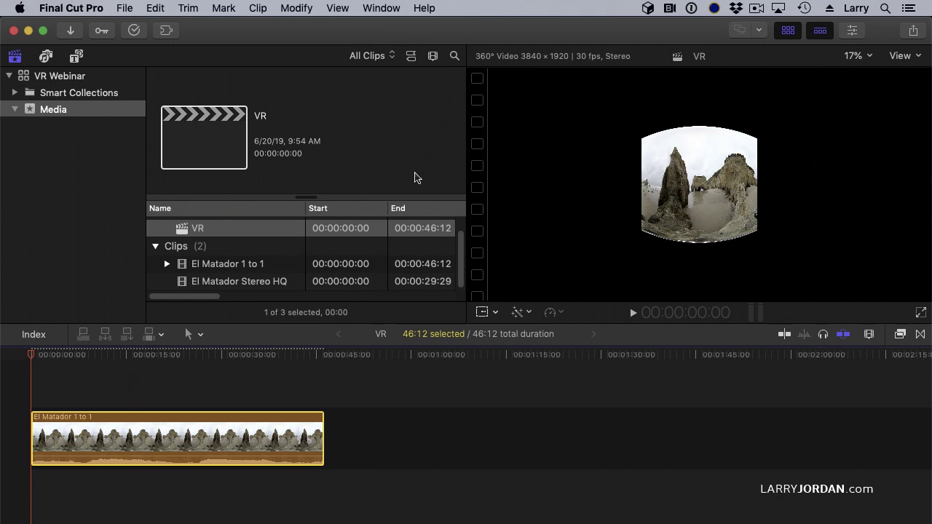
pyautogui.click(248, 282)
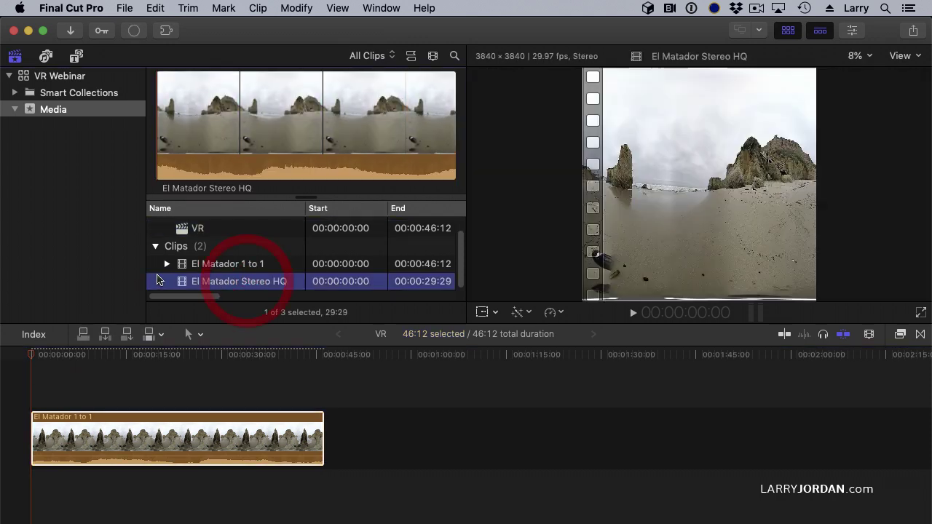
pyautogui.moveTo(184, 283); pyautogui.dragTo(395, 456)
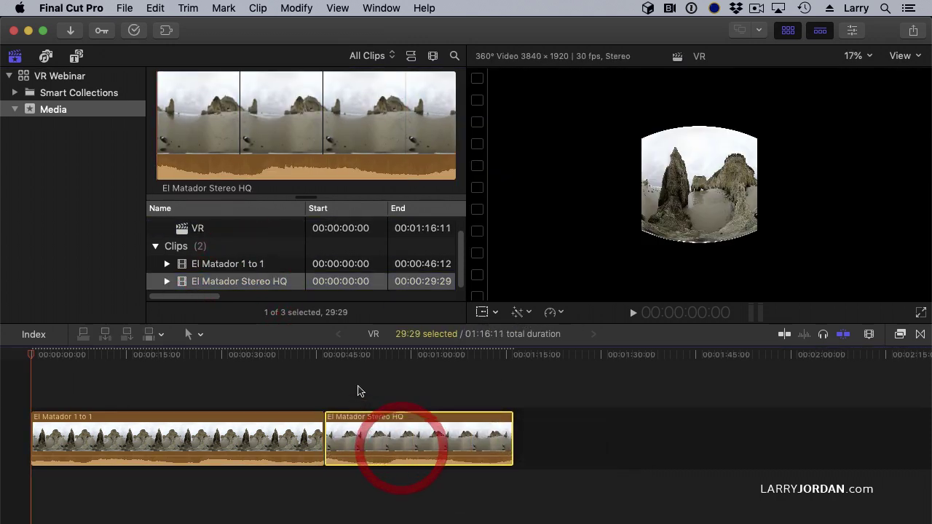
# Step: Scrub through the clips and delete El Matador Stereo HQ from the timeline
pyautogui.click(380, 355)
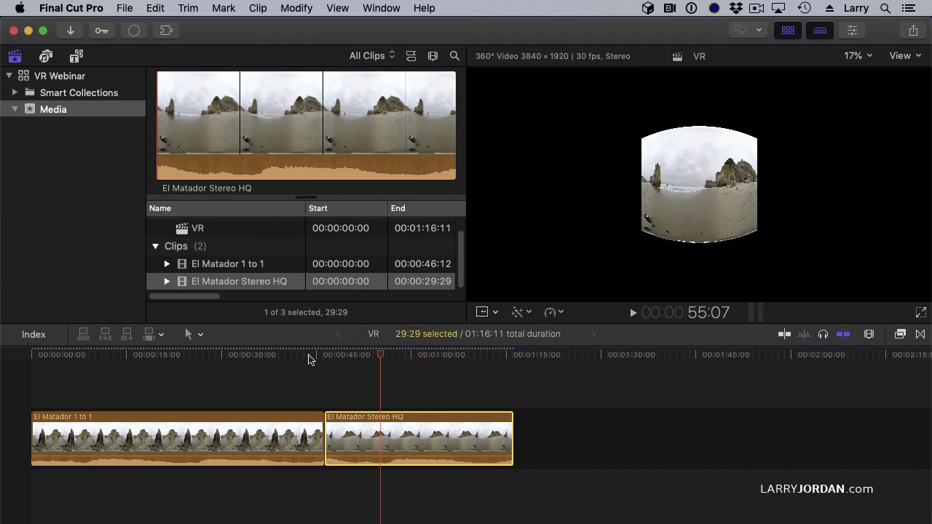
pyautogui.click(310, 356)
pyautogui.click(353, 356)
pyautogui.click(297, 356)
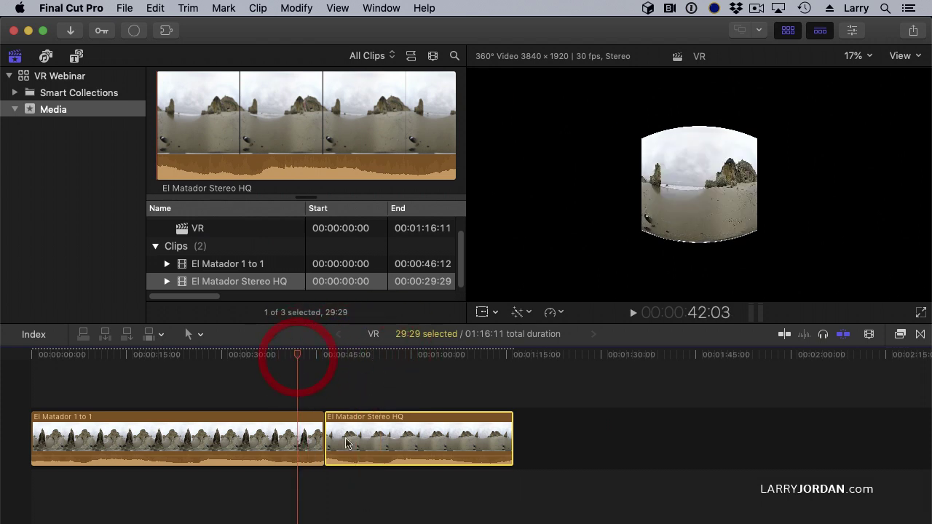
pyautogui.click(356, 426)
pyautogui.press('Delete')
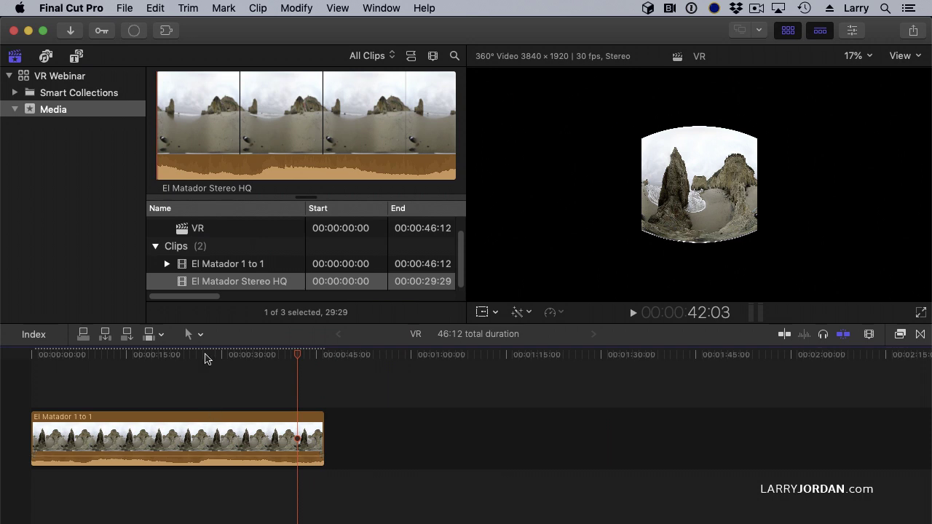
# Step: With the playhead at 27:15, bring up the VR project's settings for editing
pyautogui.click(204, 356)
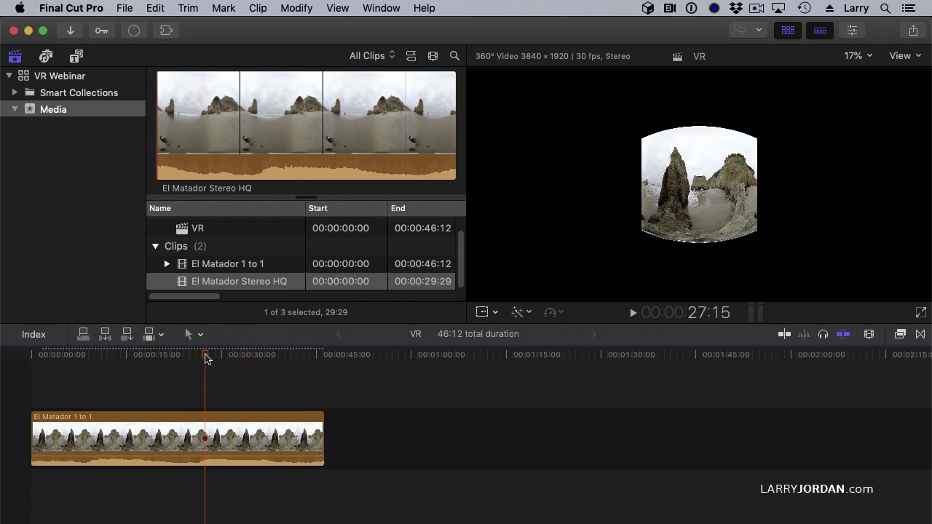
pyautogui.press('super+j')
pyautogui.click(896, 97)
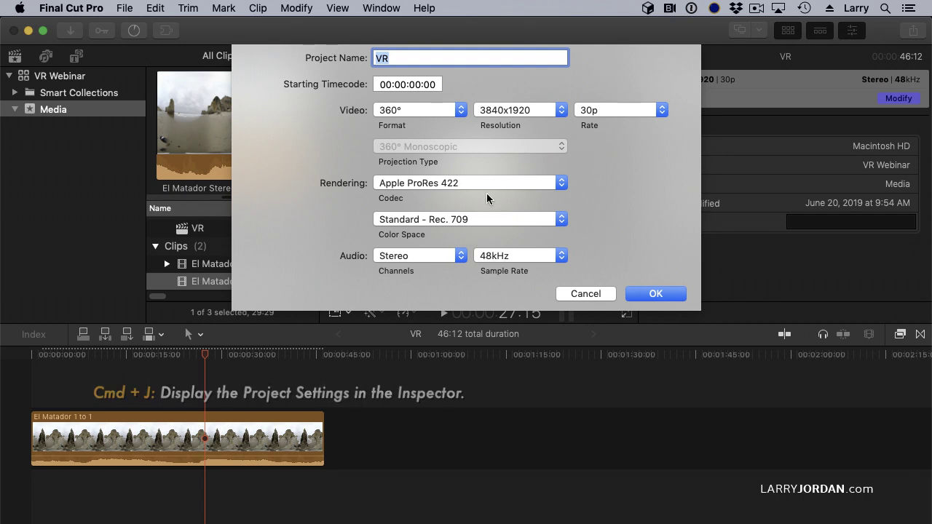
# Step: Close Project Settings unchanged and hide the browser to widen the viewer
pyautogui.click(643, 292)
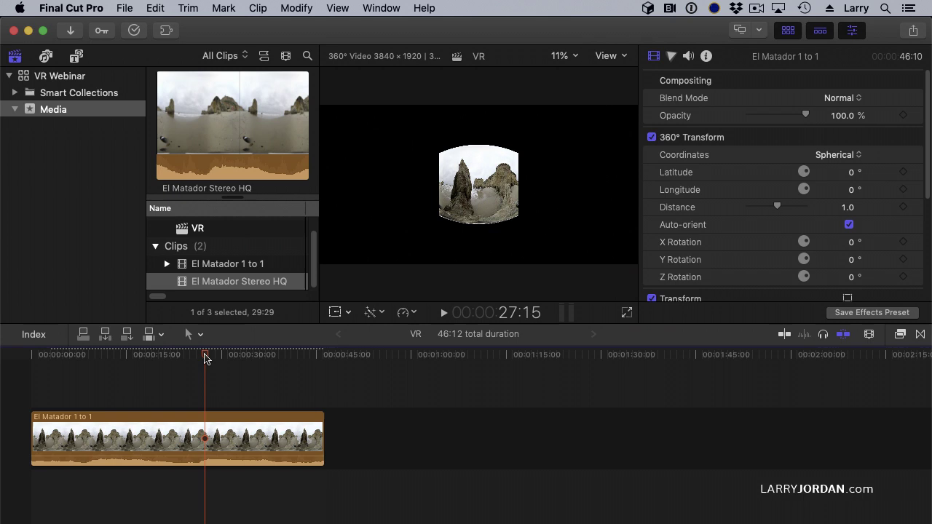
pyautogui.click(206, 357)
pyautogui.press('ctrl+super+1')
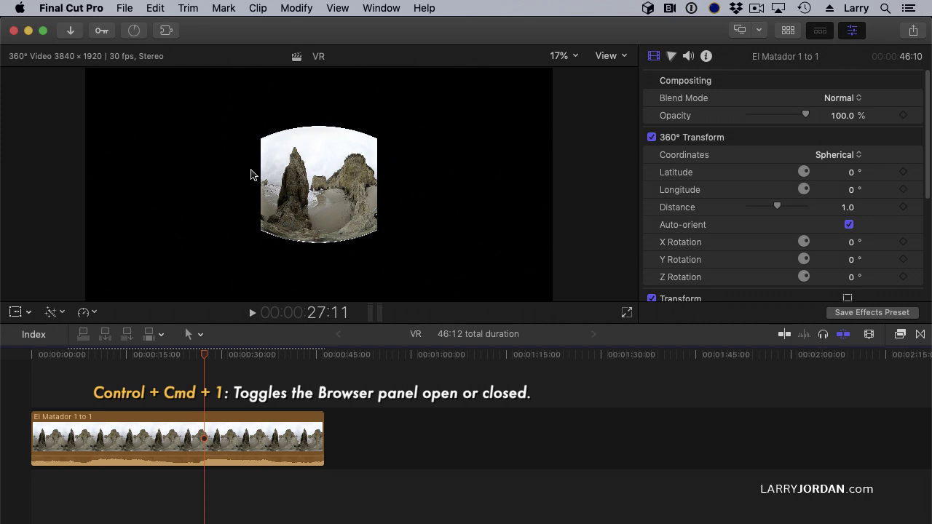
# Step: Show the 360° viewer beside the main viewer and look around the beach scene
pyautogui.click(343, 8)
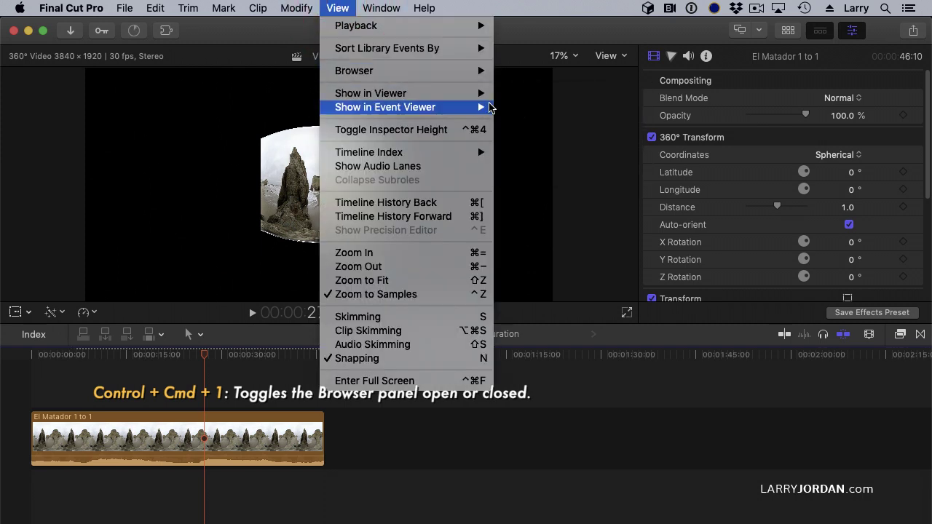
pyautogui.click(510, 119)
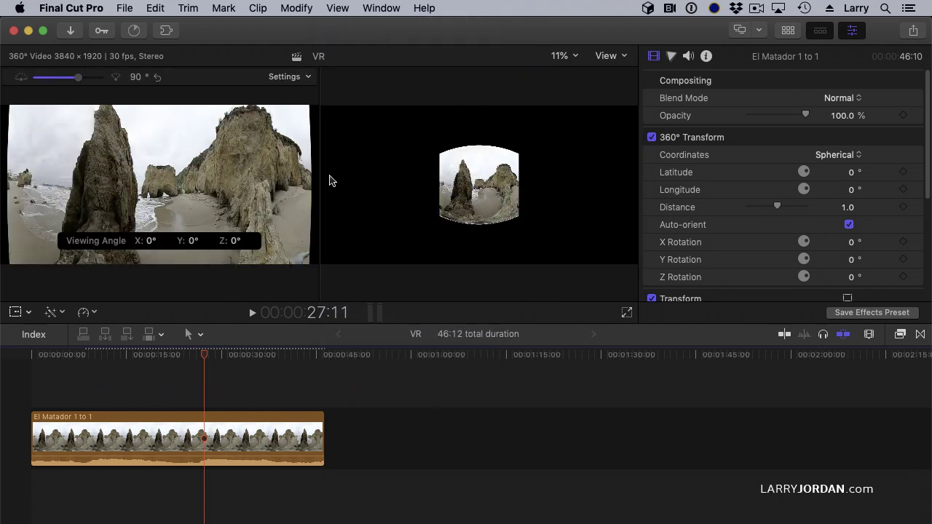
pyautogui.moveTo(248, 184)
pyautogui.mouseDown()
pyautogui.moveTo(180, 180)
pyautogui.moveTo(251, 179)
pyautogui.moveTo(225, 212)
pyautogui.moveTo(254, 150)
pyautogui.moveTo(224, 187)
pyautogui.moveTo(252, 184)
pyautogui.moveTo(245, 176)
pyautogui.mouseUp()
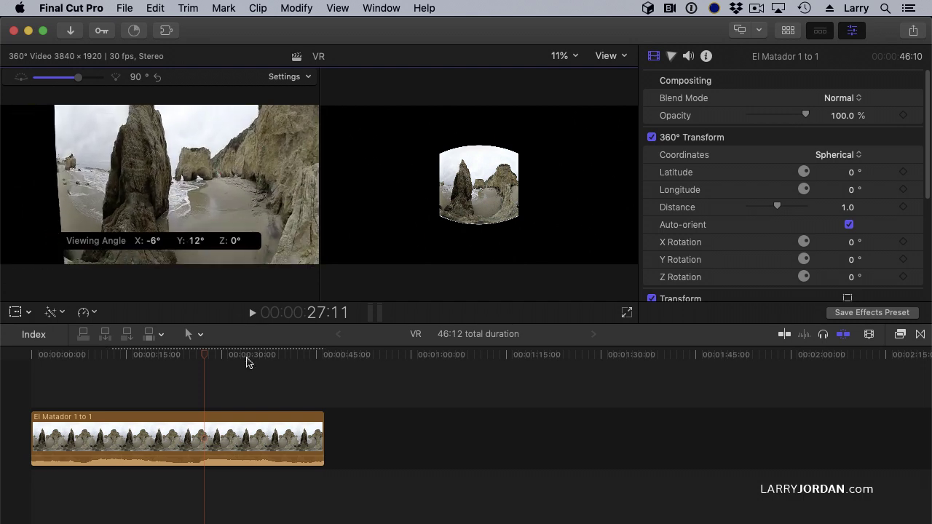
pyautogui.click(255, 434)
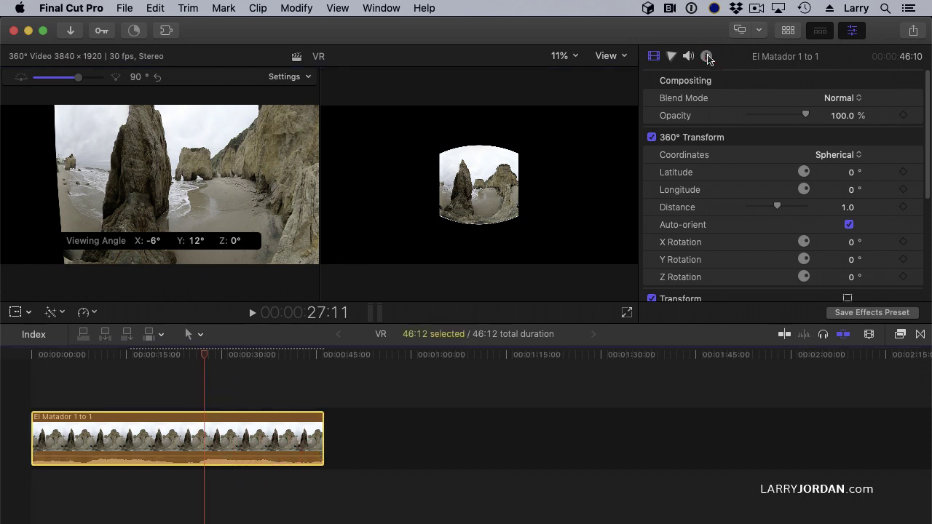
# Step: Set El Matador 1 to 1's 360° Projection Mode to Equirectangular and check the panorama
pyautogui.click(707, 57)
pyautogui.scroll(-2, 770, 178)
pyautogui.scroll(-5, 770, 178)
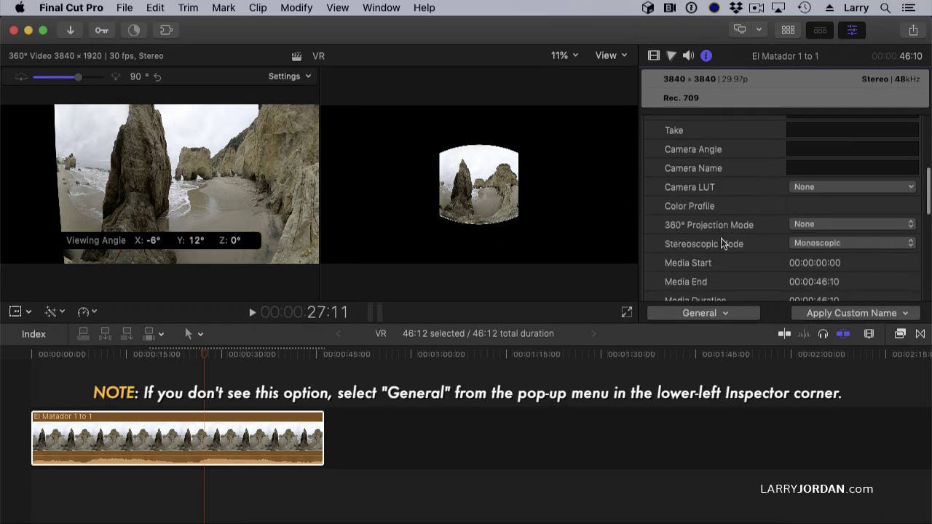
pyautogui.click(887, 226)
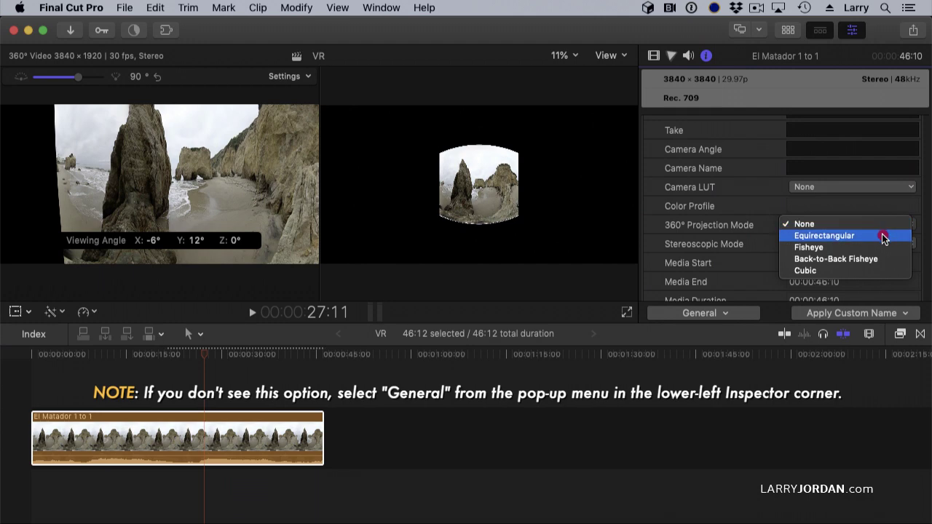
pyautogui.click(884, 236)
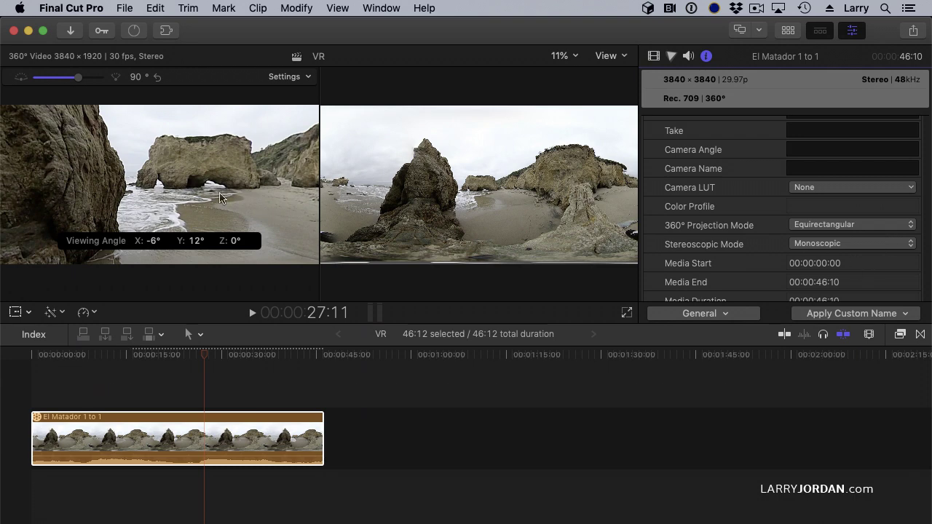
pyautogui.moveTo(219, 196)
pyautogui.mouseDown()
pyautogui.moveTo(165, 187)
pyautogui.moveTo(137, 217)
pyautogui.moveTo(152, 187)
pyautogui.moveTo(223, 191)
pyautogui.moveTo(251, 168)
pyautogui.moveTo(270, 210)
pyautogui.moveTo(272, 181)
pyautogui.moveTo(216, 146)
pyautogui.moveTo(185, 204)
pyautogui.moveTo(215, 186)
pyautogui.moveTo(211, 198)
pyautogui.mouseUp()
pyautogui.moveTo(190, 149); pyautogui.dragTo(281, 182)
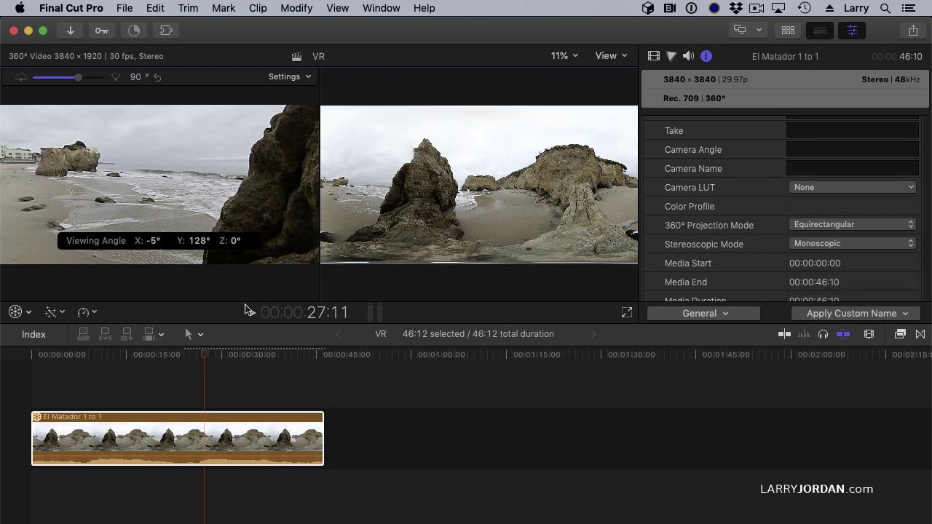
pyautogui.click(188, 425)
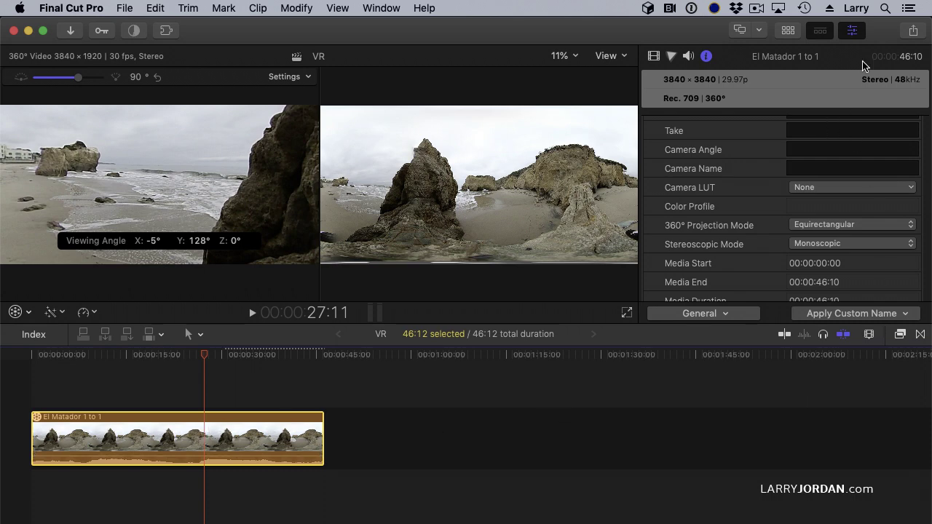
# Step: Apply the 360° Patch effect to the El Matador clip
pyautogui.click(852, 29)
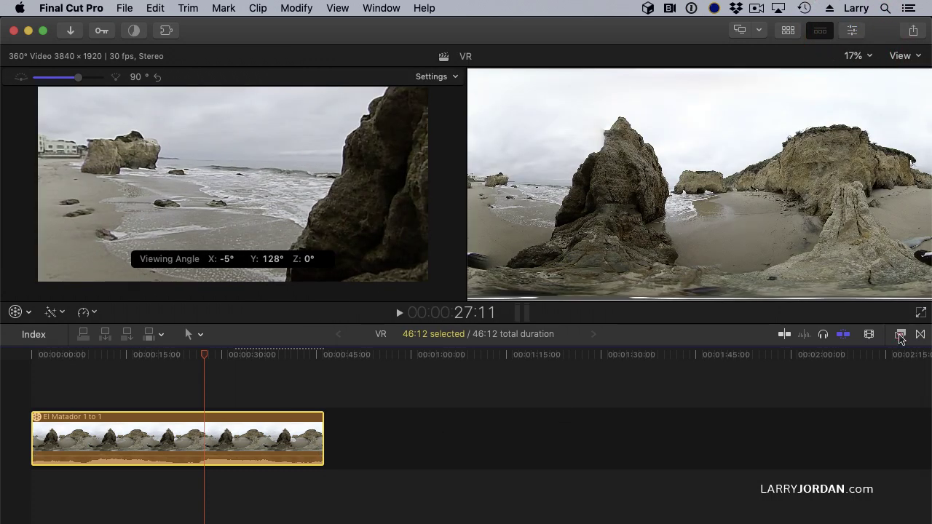
pyautogui.click(900, 335)
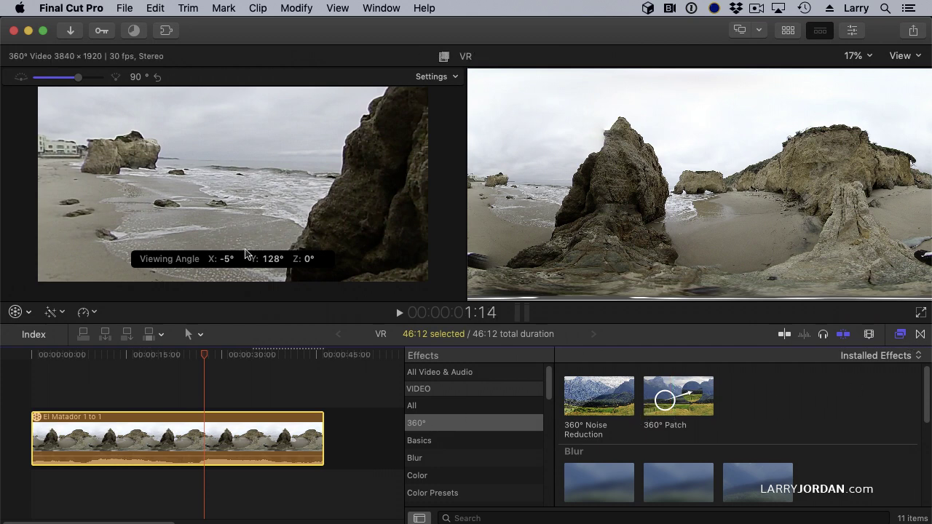
pyautogui.moveTo(668, 400); pyautogui.dragTo(173, 433)
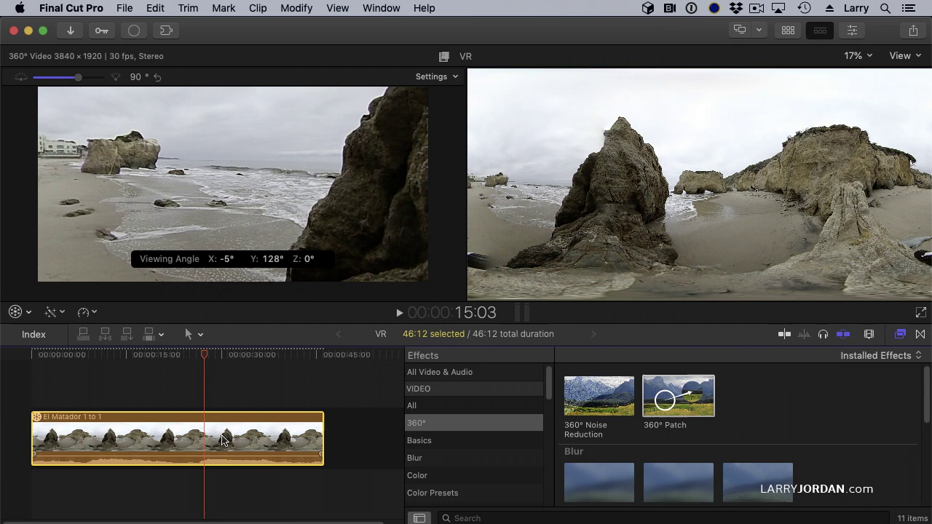
pyautogui.click(222, 439)
# Step: Enable patch Setup Mode and move the source onto clean rock (X 0.12, Y -0.06)
pyautogui.click(852, 31)
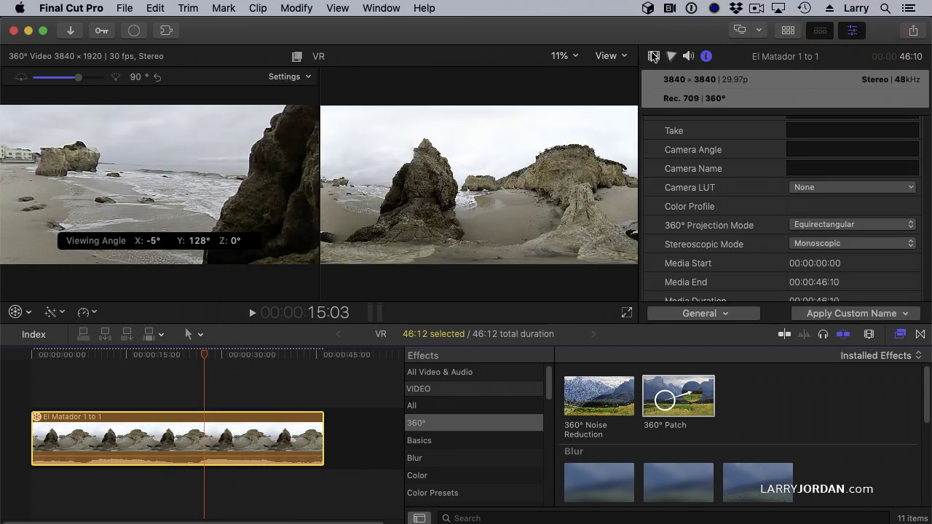
pyautogui.click(653, 56)
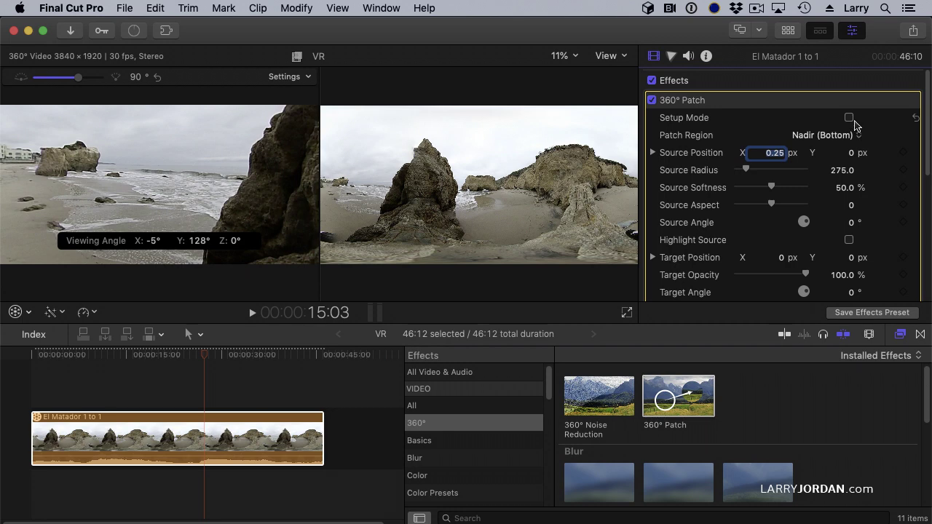
pyautogui.click(849, 118)
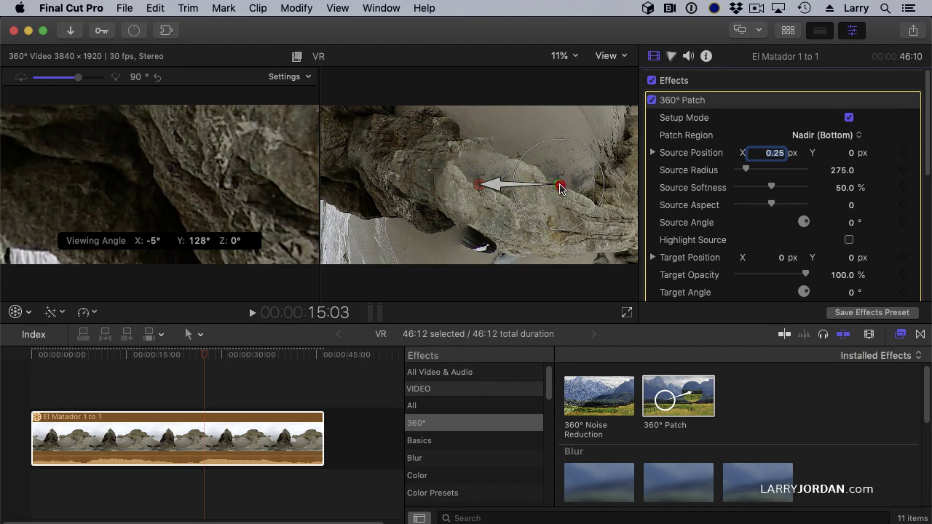
pyautogui.moveTo(560, 188); pyautogui.dragTo(478, 203)
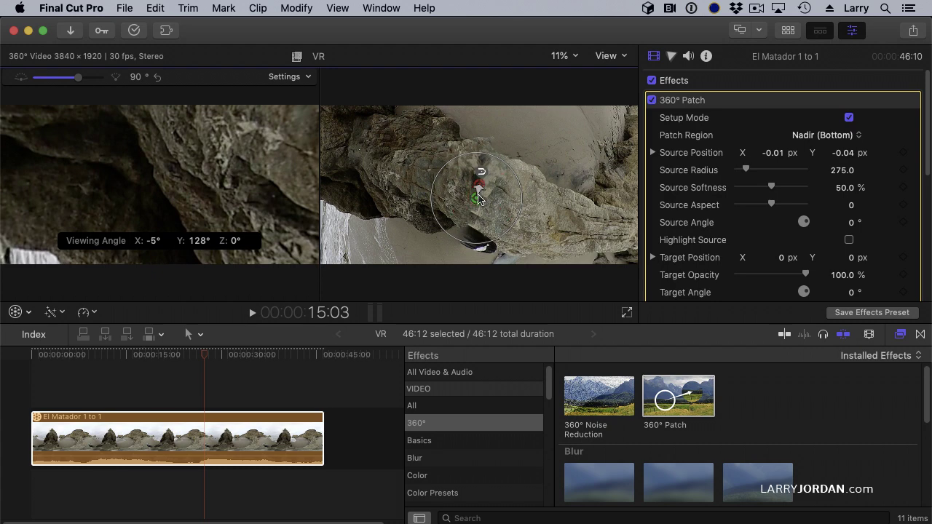
pyautogui.moveTo(478, 202); pyautogui.dragTo(519, 205)
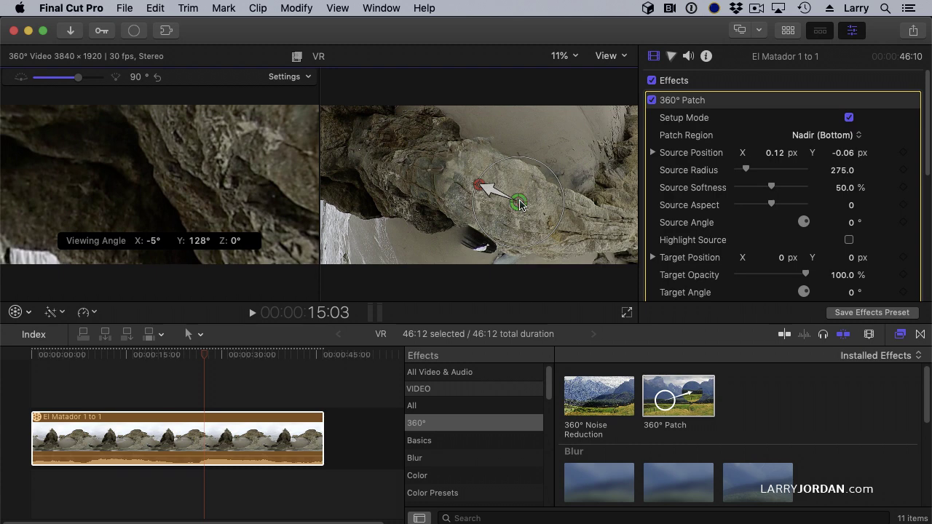
pyautogui.click(519, 205)
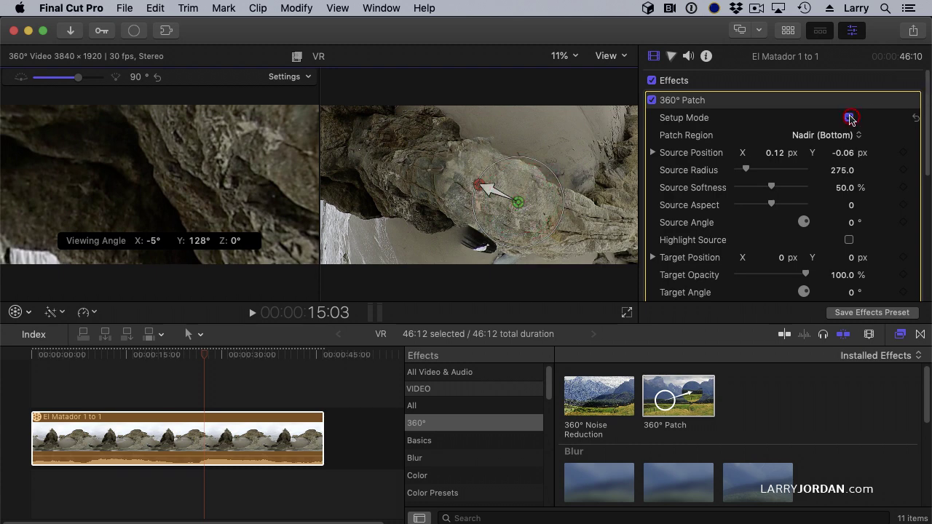
# Step: Turn off patch Setup Mode and look down to inspect the patched ground
pyautogui.click(850, 118)
pyautogui.moveTo(131, 168); pyautogui.dragTo(149, 156)
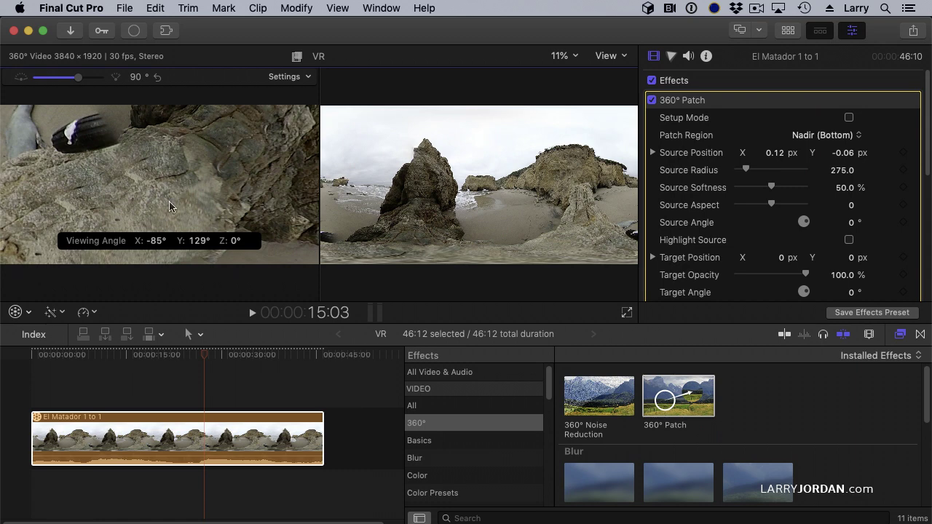
pyautogui.moveTo(170, 207)
pyautogui.mouseDown()
pyautogui.moveTo(173, 181)
pyautogui.moveTo(172, 207)
pyautogui.moveTo(172, 197)
pyautogui.mouseUp()
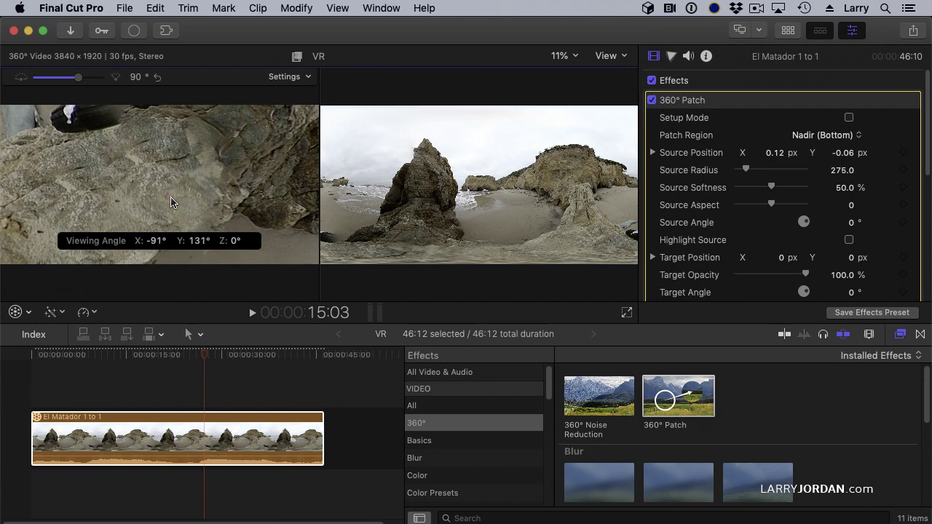
pyautogui.click(172, 201)
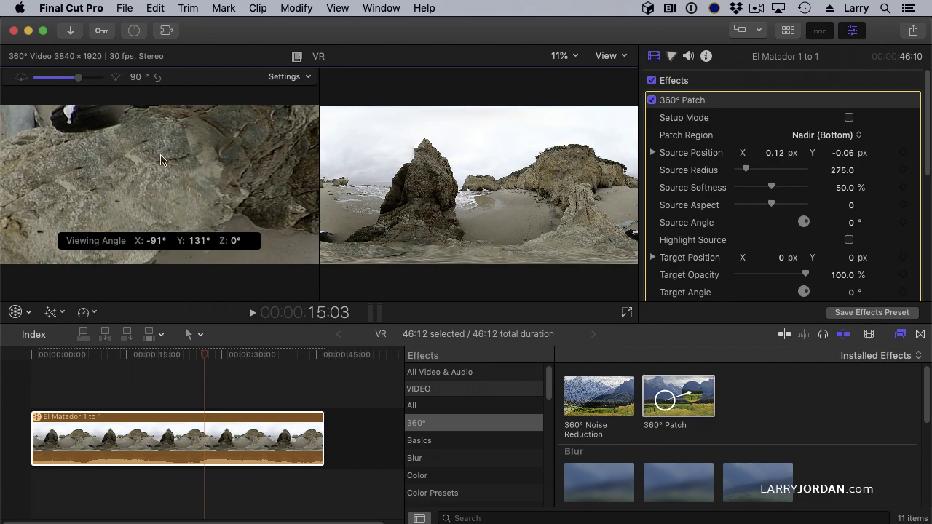
pyautogui.moveTo(165, 160); pyautogui.dragTo(211, 205)
pyautogui.click(172, 211)
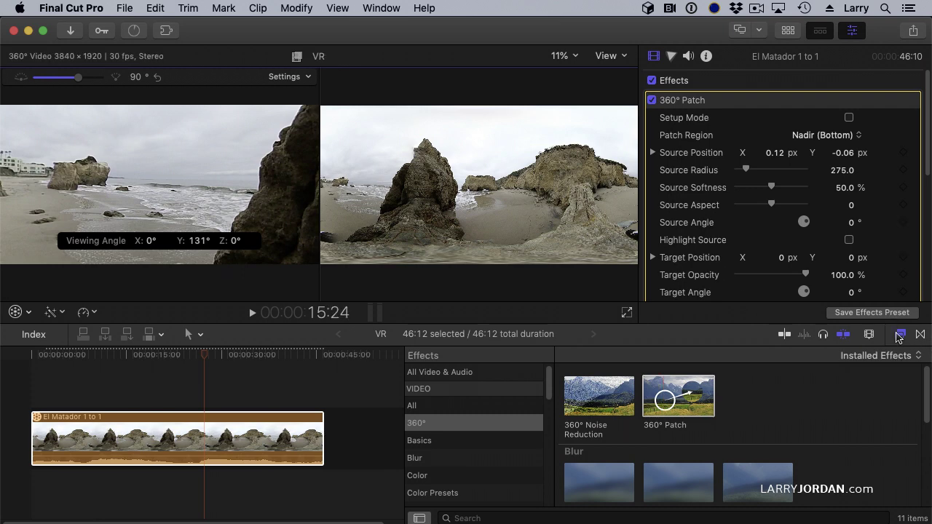
# Step: Connect the 360° Basic 3D title above the El Matador clip
pyautogui.click(899, 334)
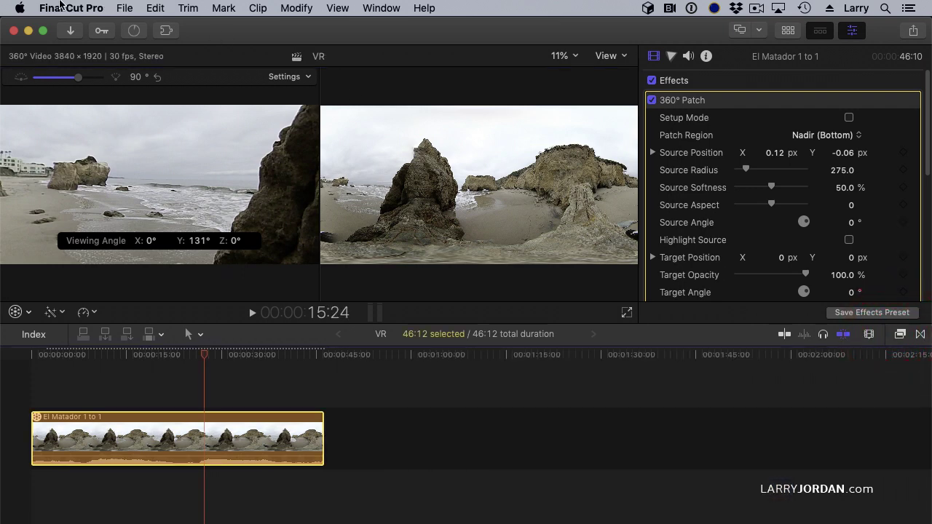
pyautogui.press('ctrl+super+1')
pyautogui.click(64, 59)
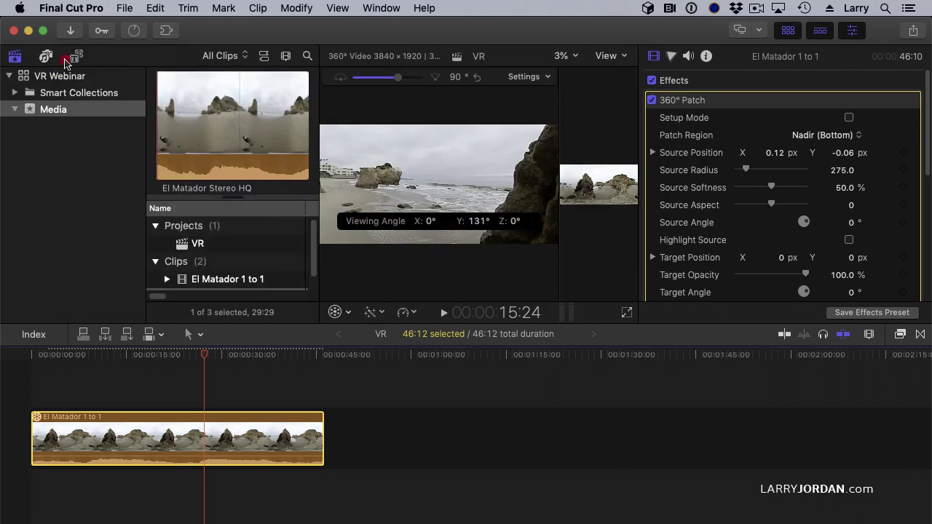
pyautogui.click(76, 59)
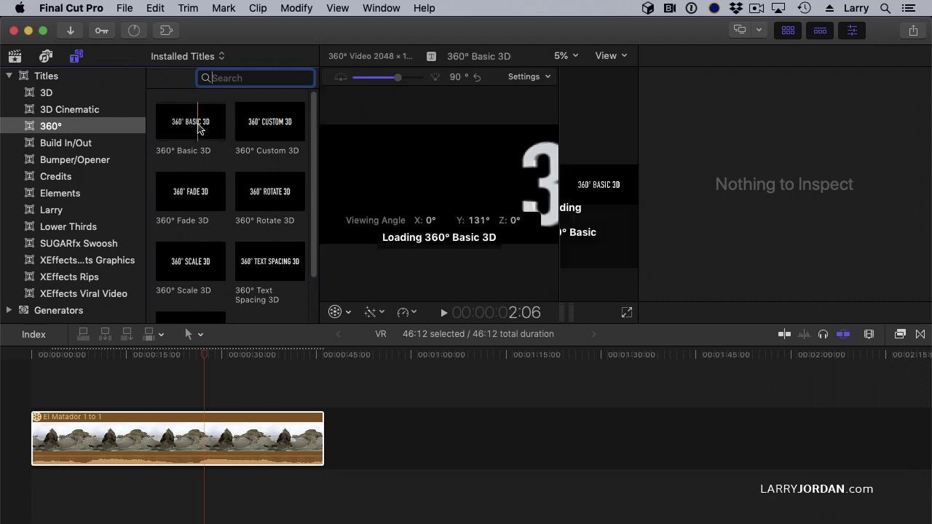
pyautogui.click(198, 130)
pyautogui.moveTo(150, 400); pyautogui.dragTo(151, 399)
pyautogui.click(164, 354)
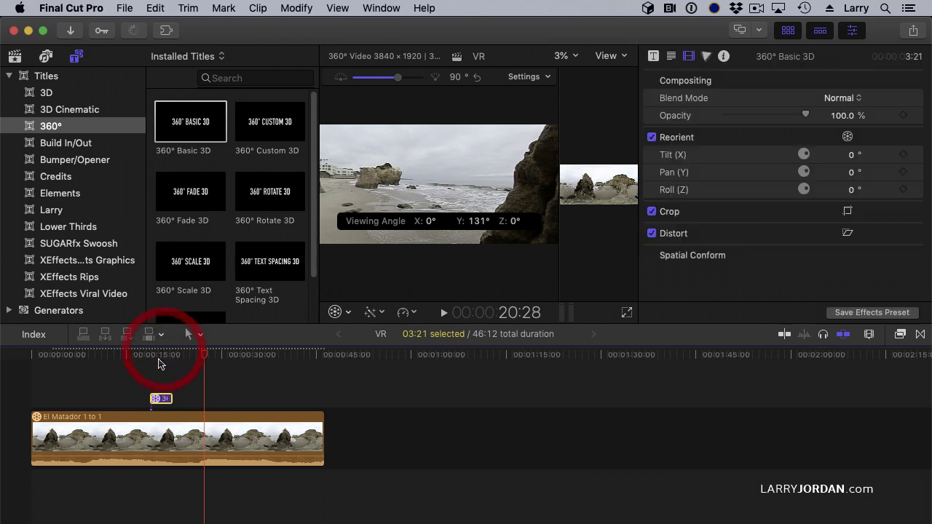
pyautogui.click(162, 398)
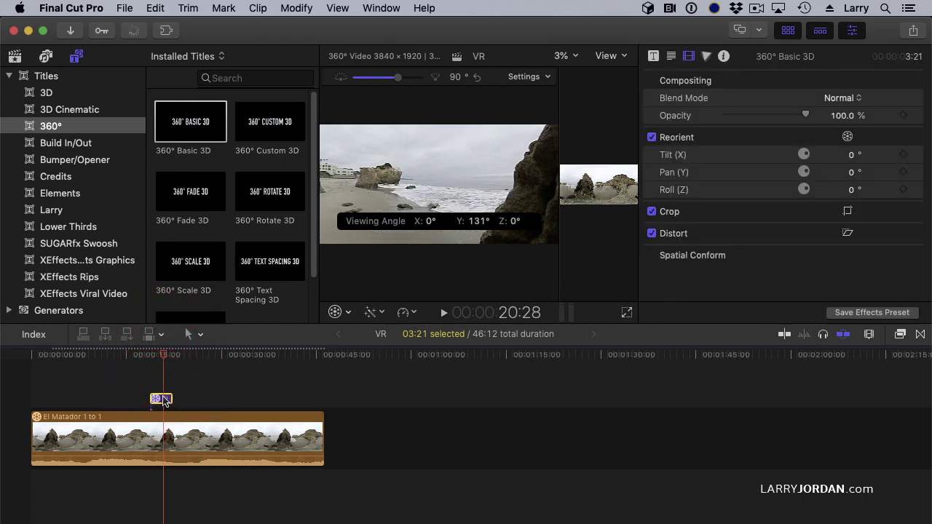
# Step: Hide the browser and rotate the 360° view to face the title
pyautogui.press('ctrl+super+1')
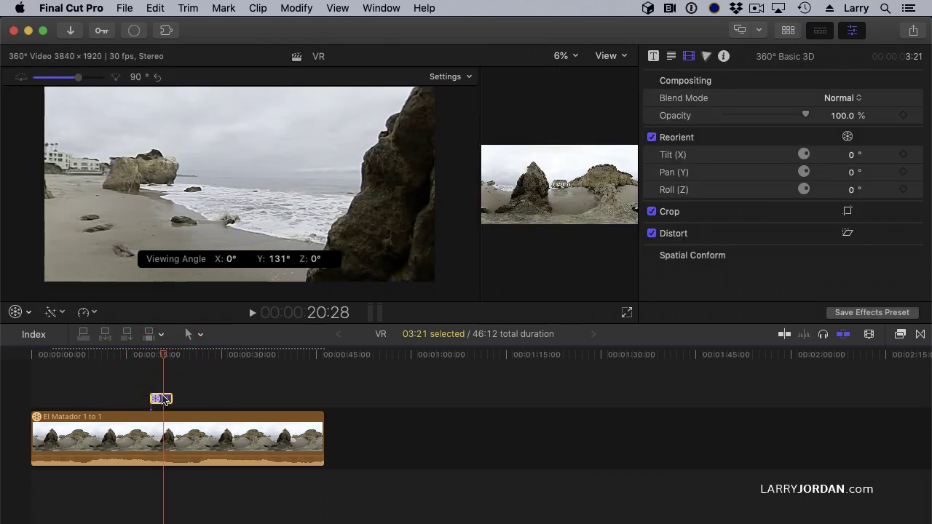
pyautogui.click(159, 402)
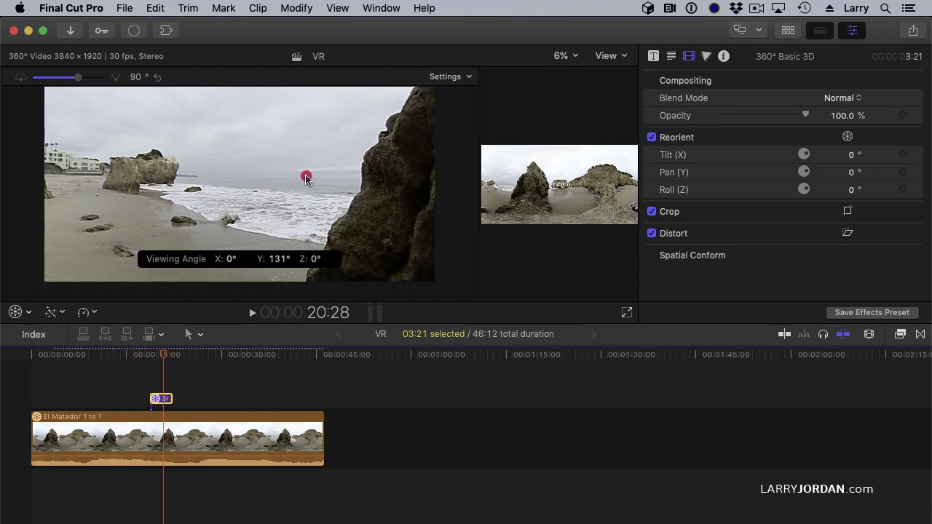
pyautogui.moveTo(304, 176); pyautogui.dragTo(209, 168)
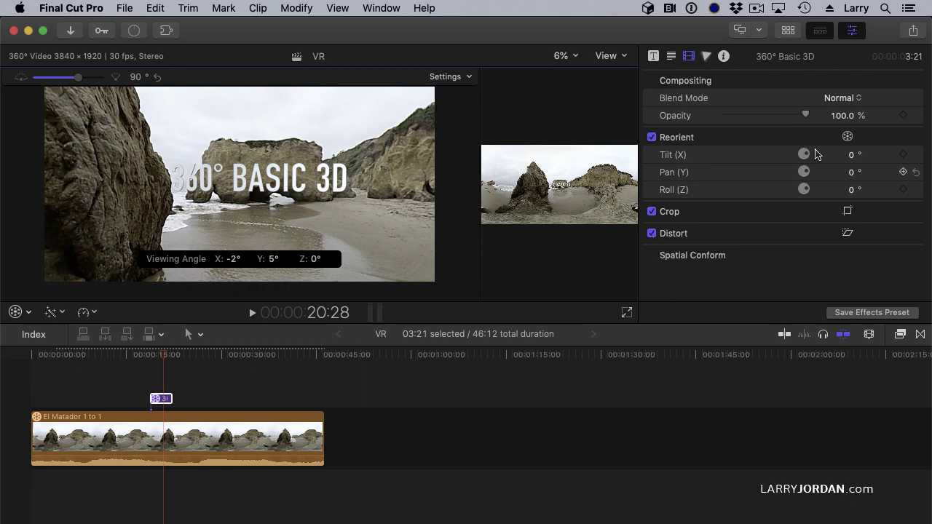
# Step: Replace the title text with 'My Movie' and check it in the 360° scene
pyautogui.click(653, 56)
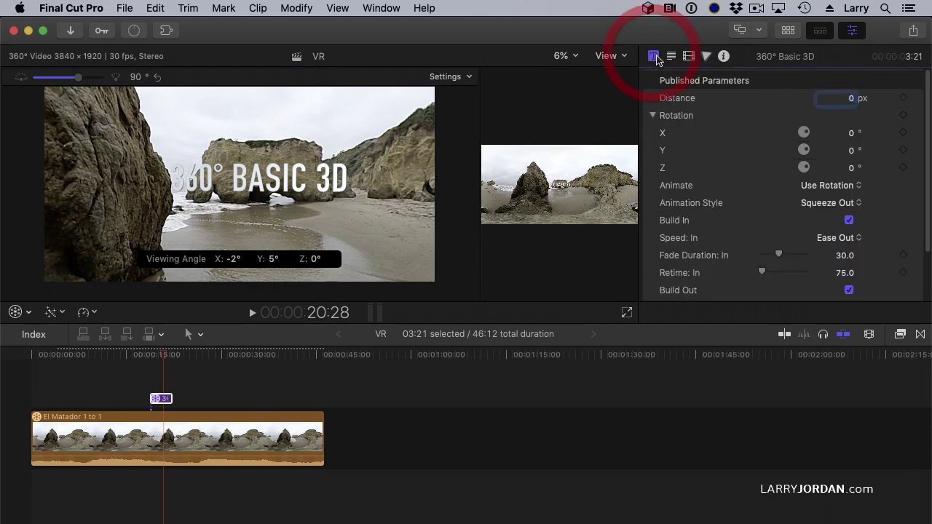
pyautogui.click(672, 57)
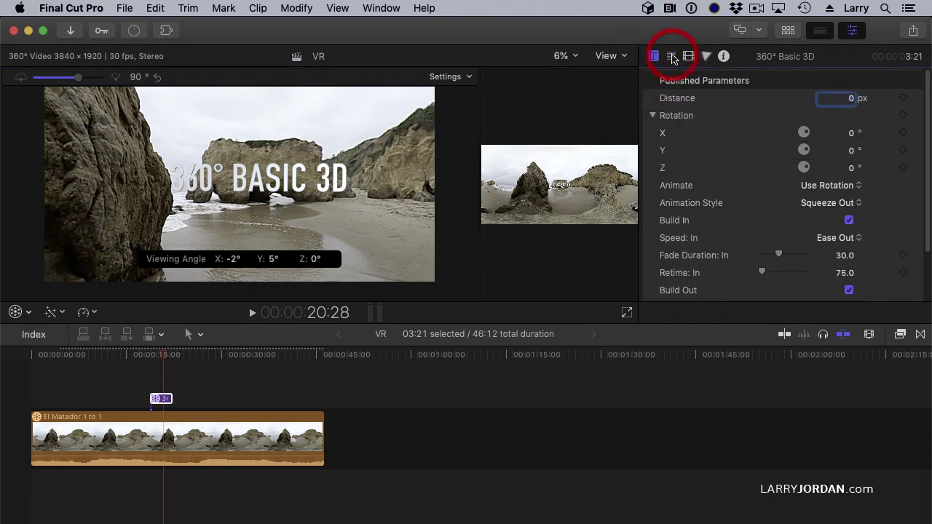
pyautogui.click(624, 120)
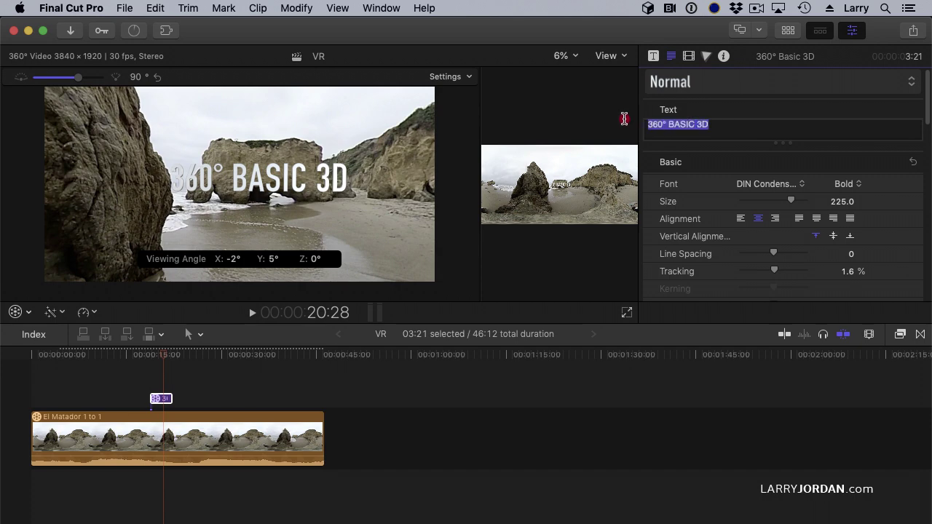
pyautogui.write('My Movie')
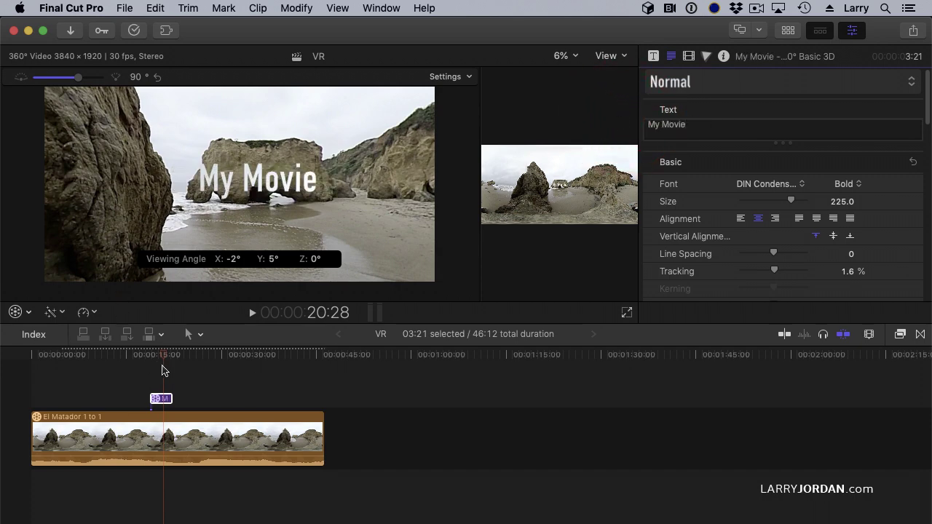
pyautogui.moveTo(183, 124); pyautogui.dragTo(175, 163)
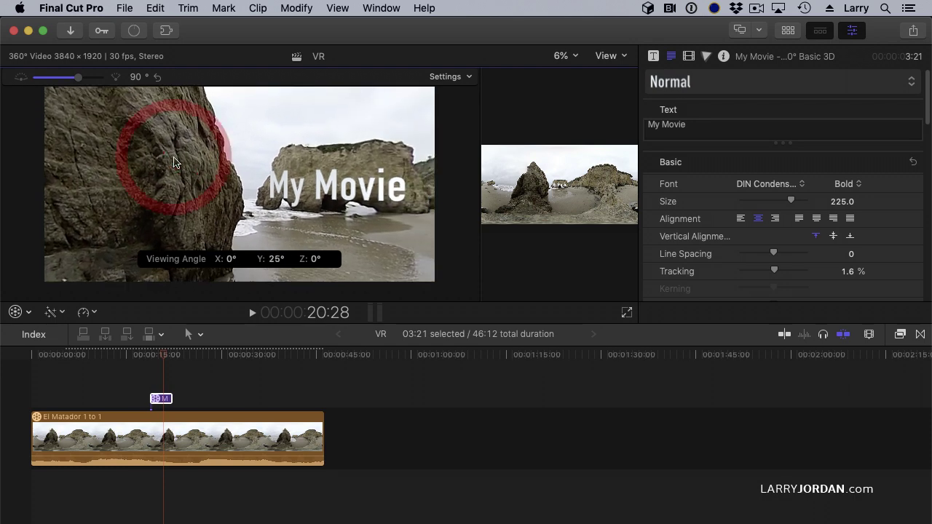
pyautogui.moveTo(258, 191); pyautogui.dragTo(287, 182)
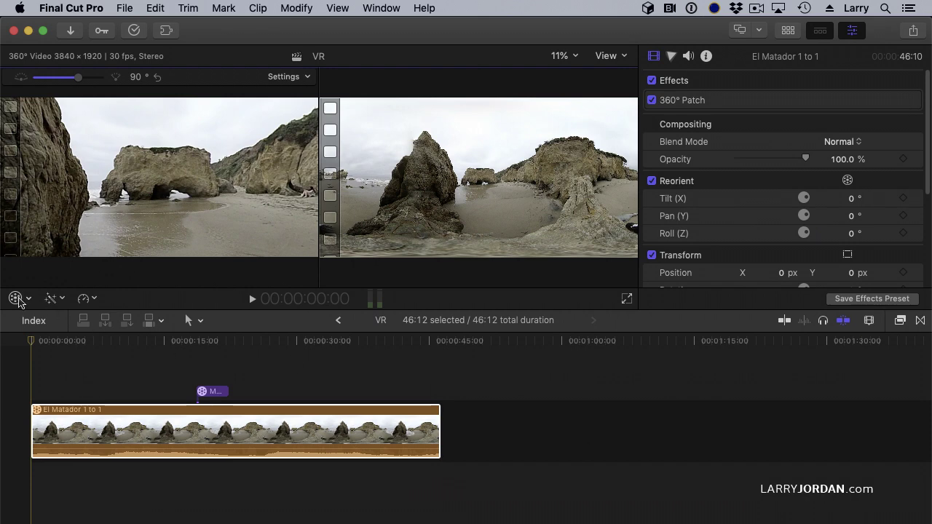
# Step: Reorient the El Matador footage in the 360° viewer to Pan (Y) -123.4°
pyautogui.click(16, 299)
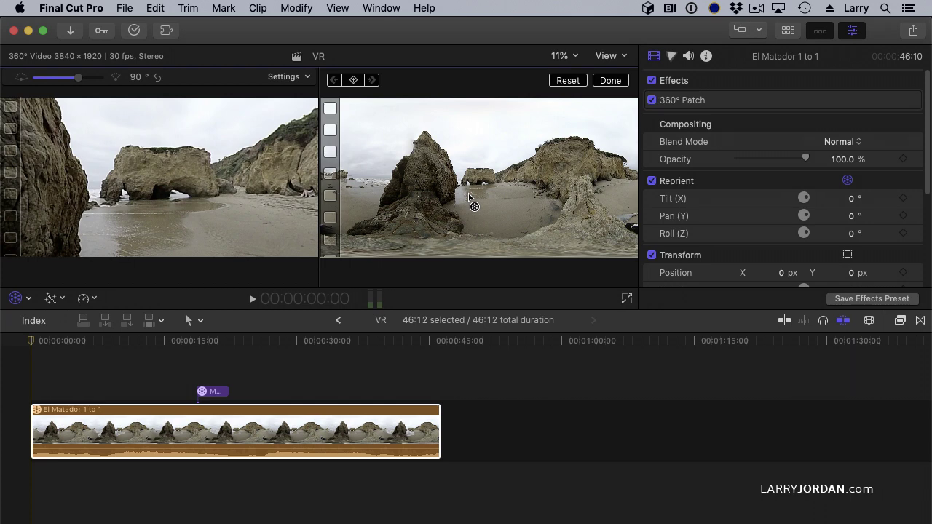
pyautogui.moveTo(442, 195); pyautogui.dragTo(547, 205)
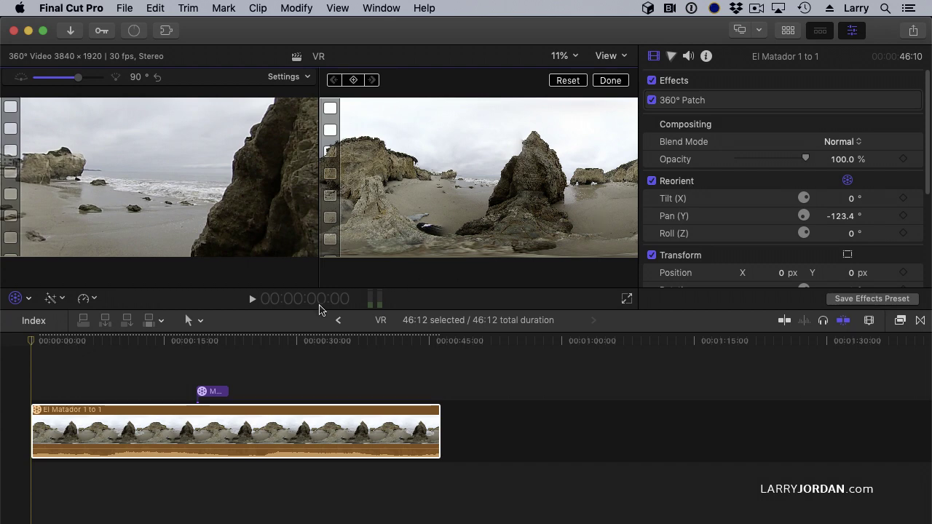
pyautogui.click(17, 299)
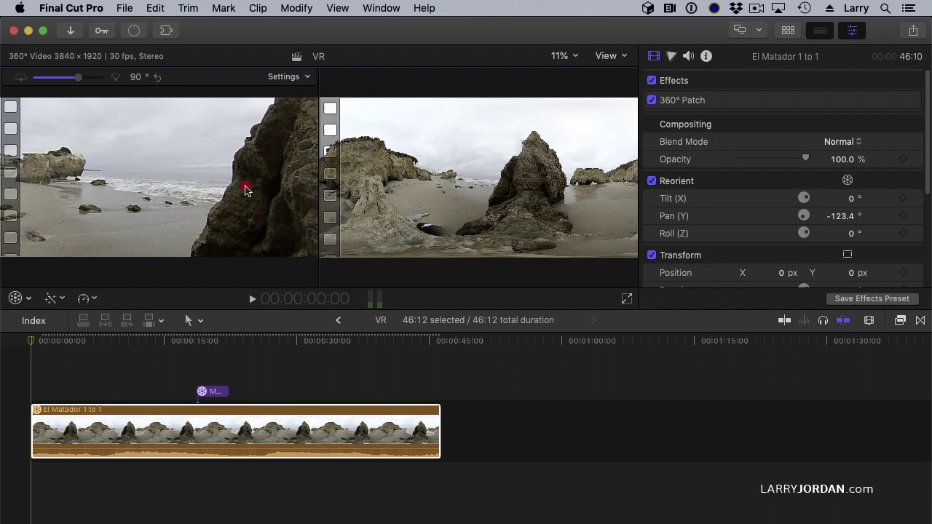
# Step: Swing the 360° view toward the rock arch, then reset the viewer's viewing angle
pyautogui.moveTo(245, 187); pyautogui.dragTo(161, 194)
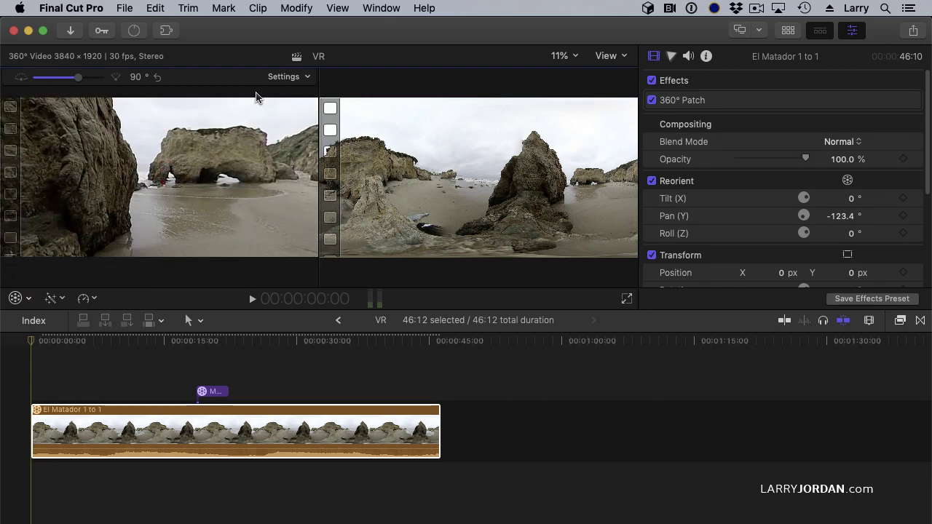
pyautogui.click(285, 77)
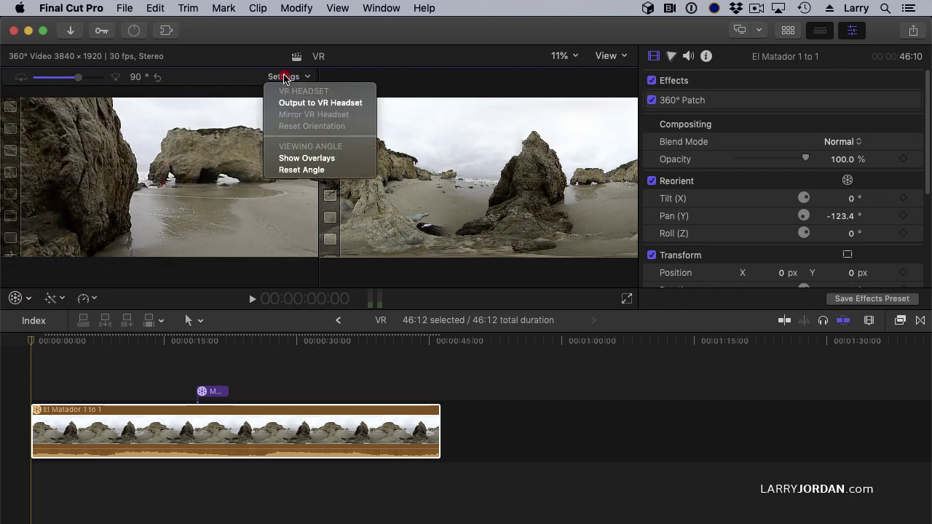
pyautogui.click(291, 169)
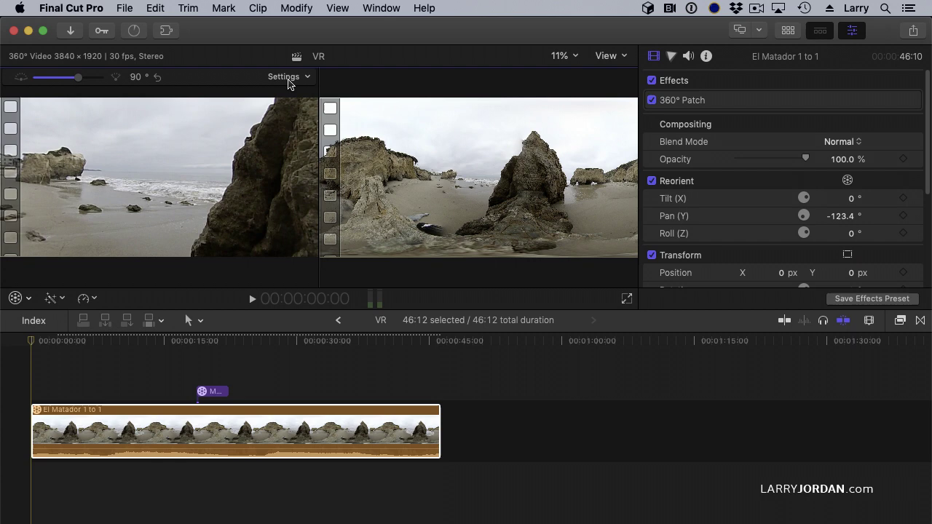
# Step: Show viewing-angle overlays in the viewers and reset the clip's Reorient Pan (Y) to 0°
pyautogui.click(289, 78)
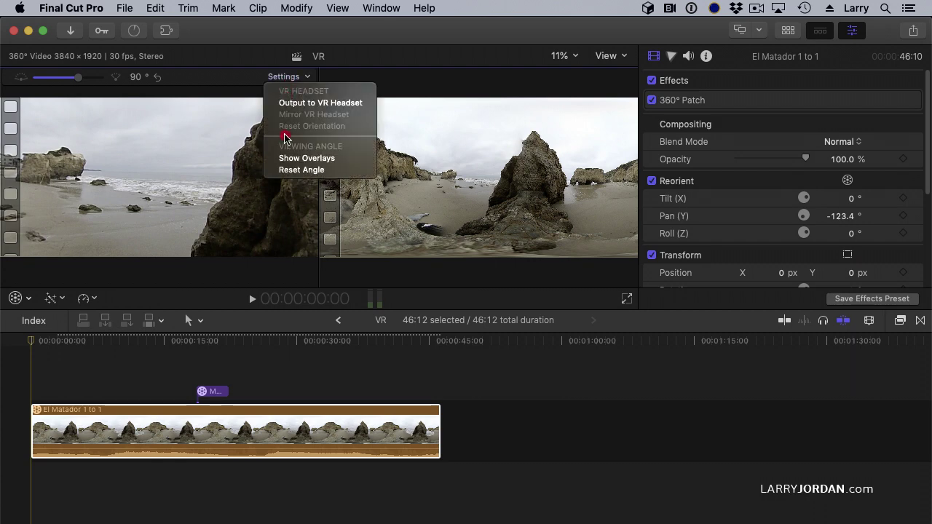
pyautogui.click(286, 158)
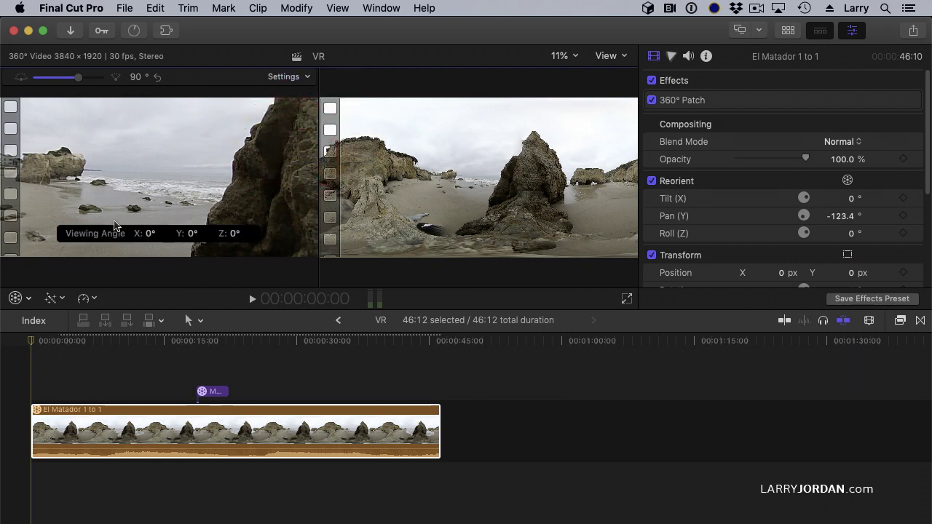
pyautogui.moveTo(241, 177)
pyautogui.mouseDown()
pyautogui.moveTo(222, 177)
pyautogui.moveTo(204, 152)
pyautogui.moveTo(136, 176)
pyautogui.moveTo(150, 164)
pyautogui.moveTo(182, 177)
pyautogui.moveTo(227, 171)
pyautogui.moveTo(241, 179)
pyautogui.mouseUp()
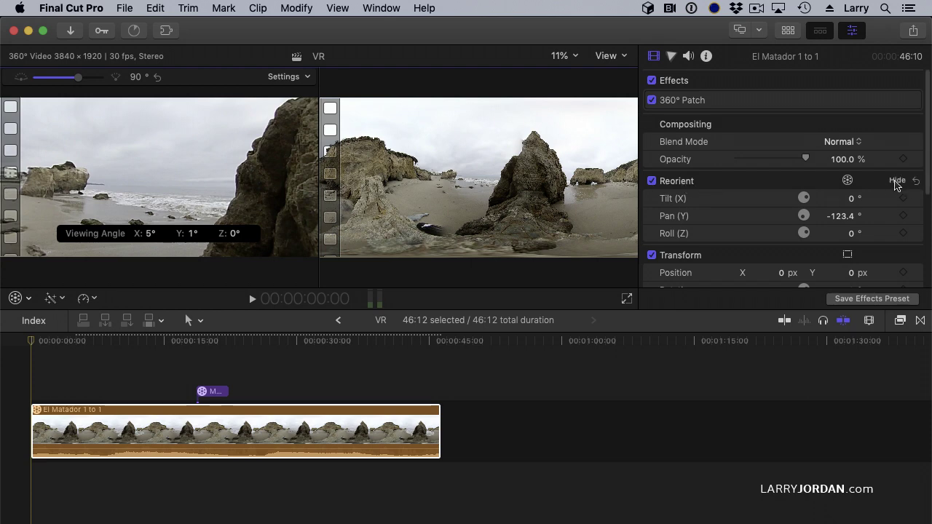
pyautogui.click(917, 181)
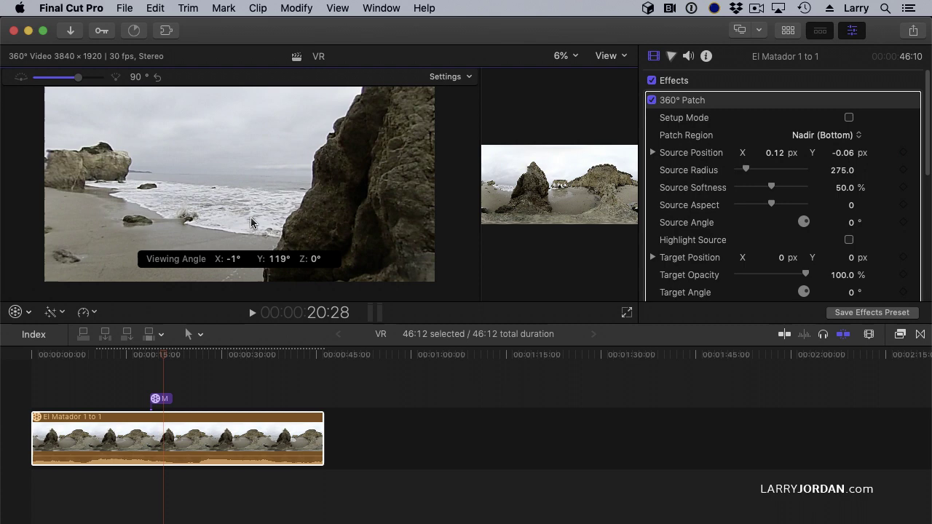
pyautogui.press('super+e')
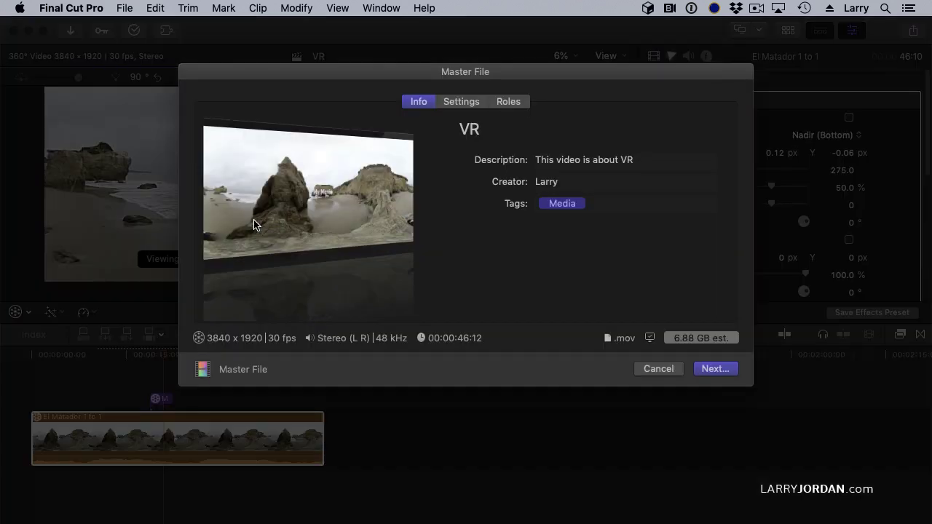
pyautogui.click(468, 107)
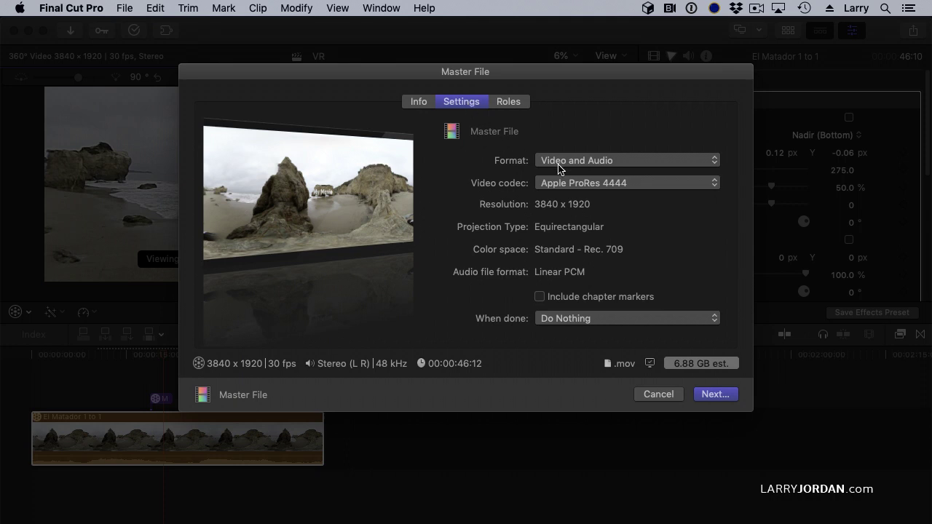
pyautogui.click(628, 185)
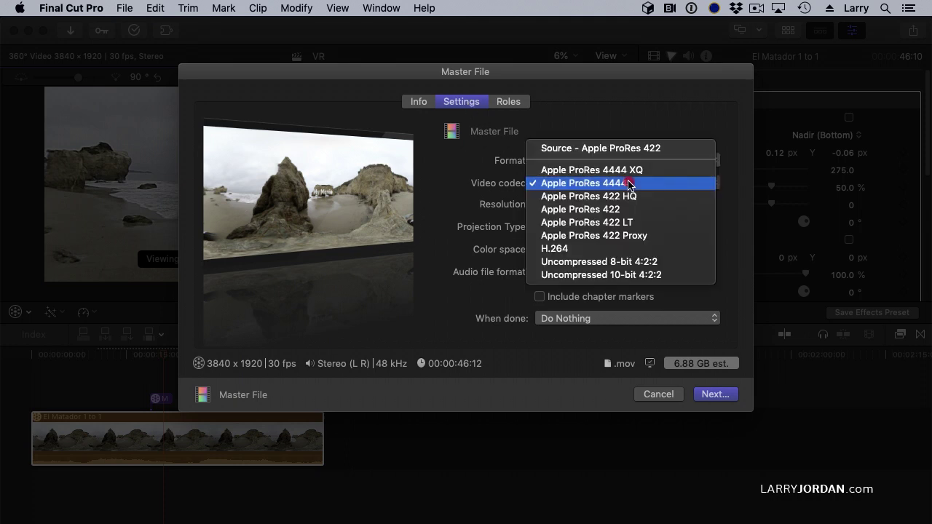
pyautogui.click(637, 211)
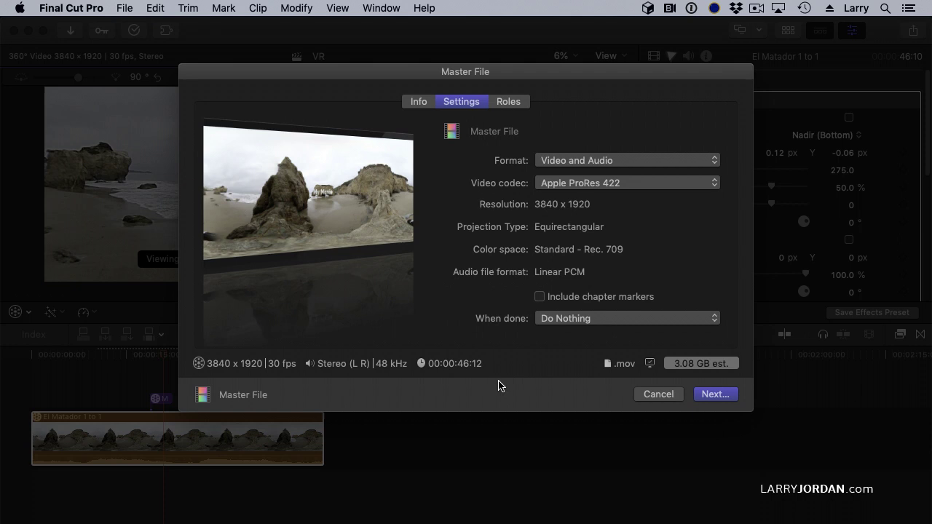
pyautogui.click(657, 394)
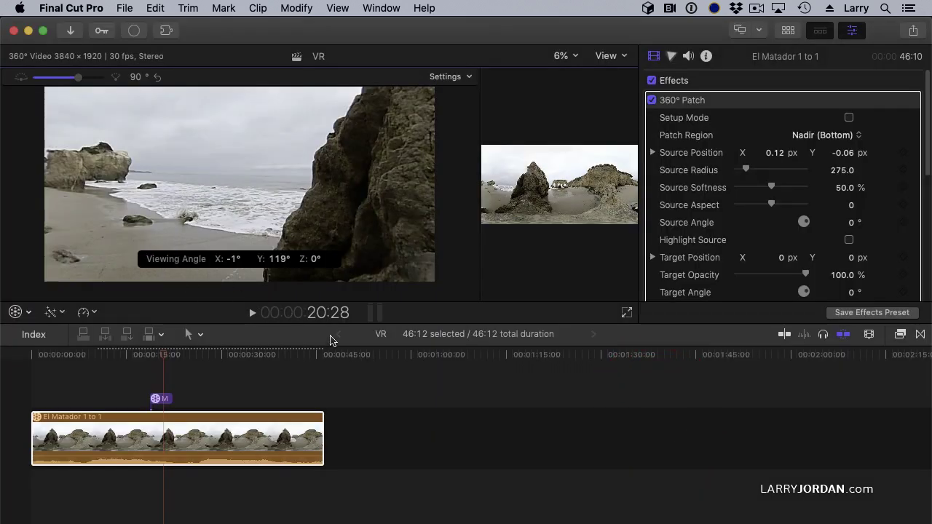